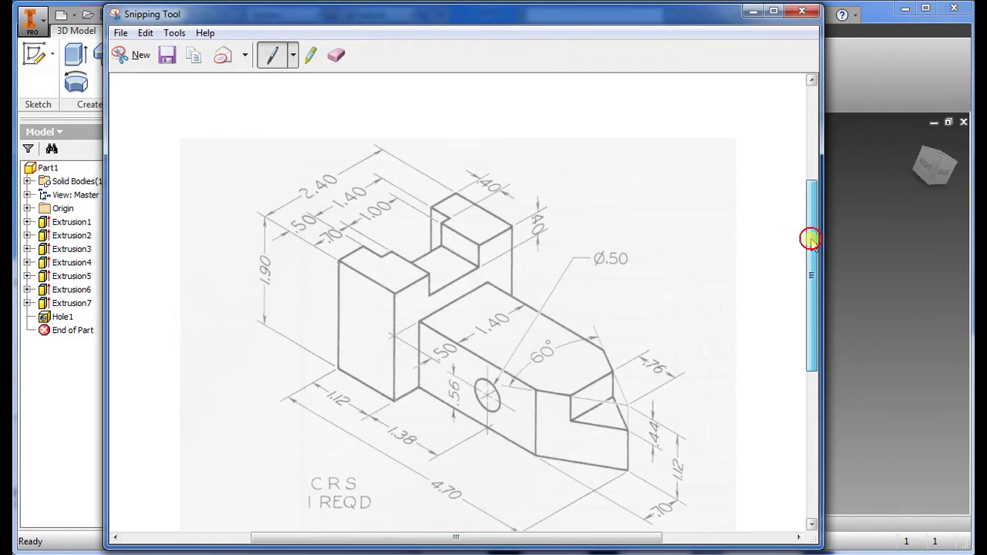
Review the Safety Key reference drawing and inspect the finished example model from another angle.
mouse_move(810, 239)
mouse_down()
mouse_move(811, 267)
mouse_move(610, 165)
mouse_up()
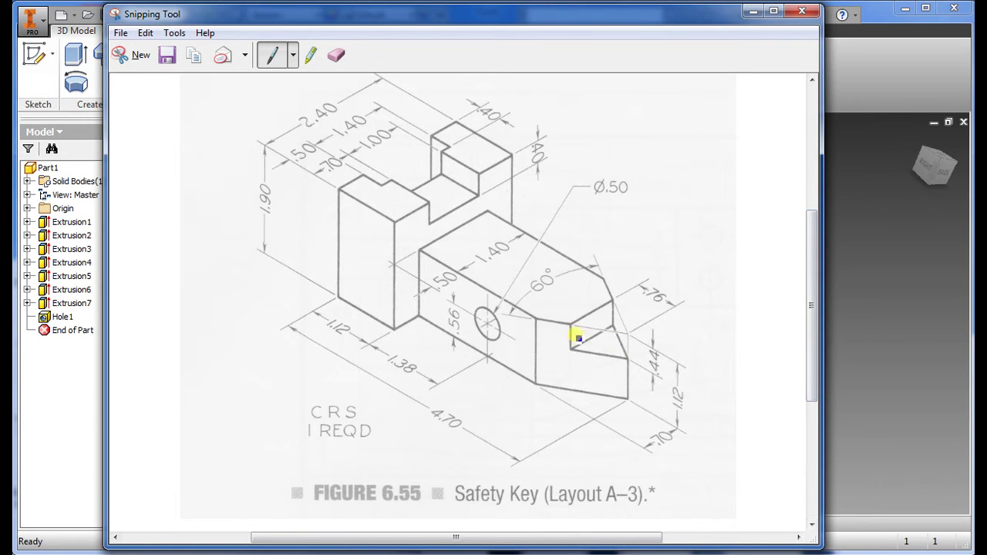
click(748, 11)
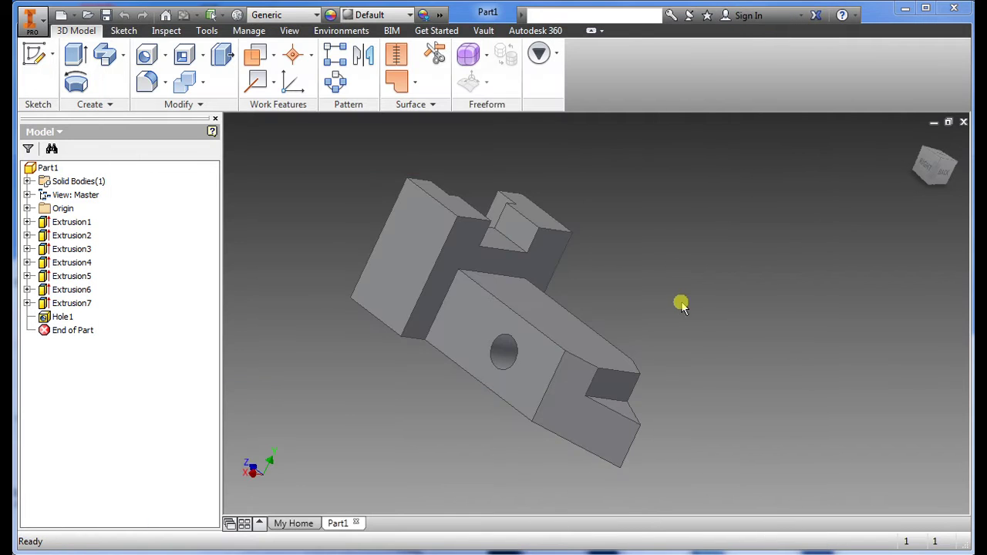
shift+middle_drag(679, 301, 656, 416)
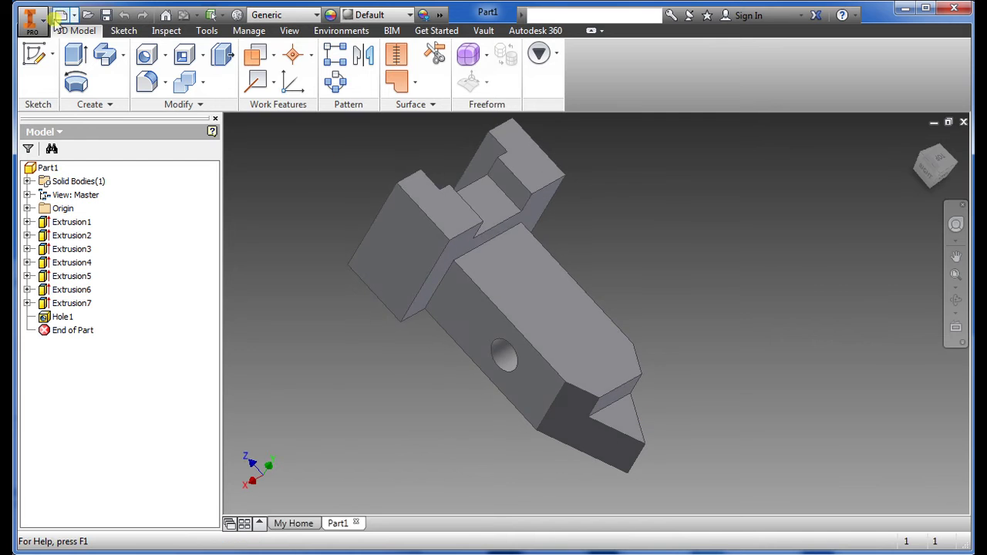
Create a new blank part file.
click(60, 15)
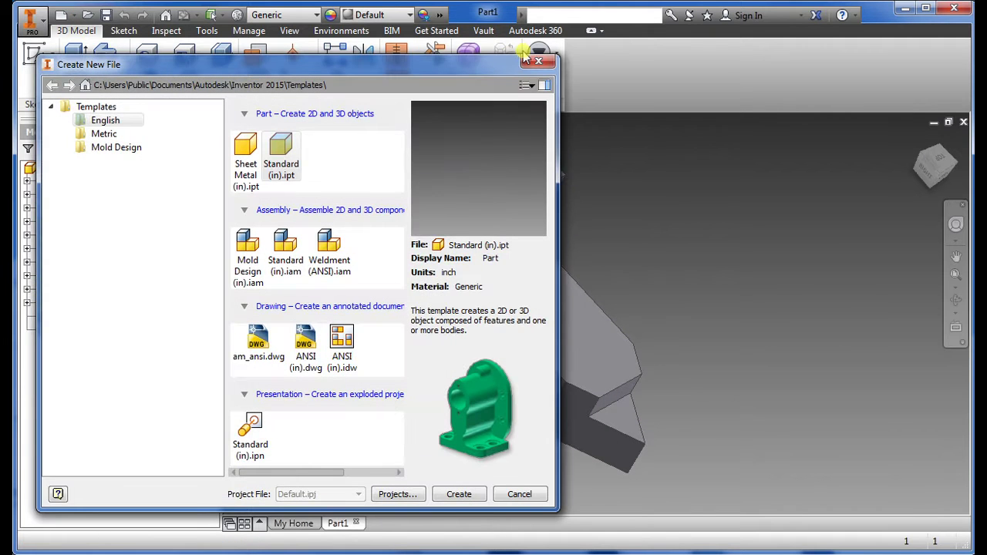
click(526, 59)
click(74, 15)
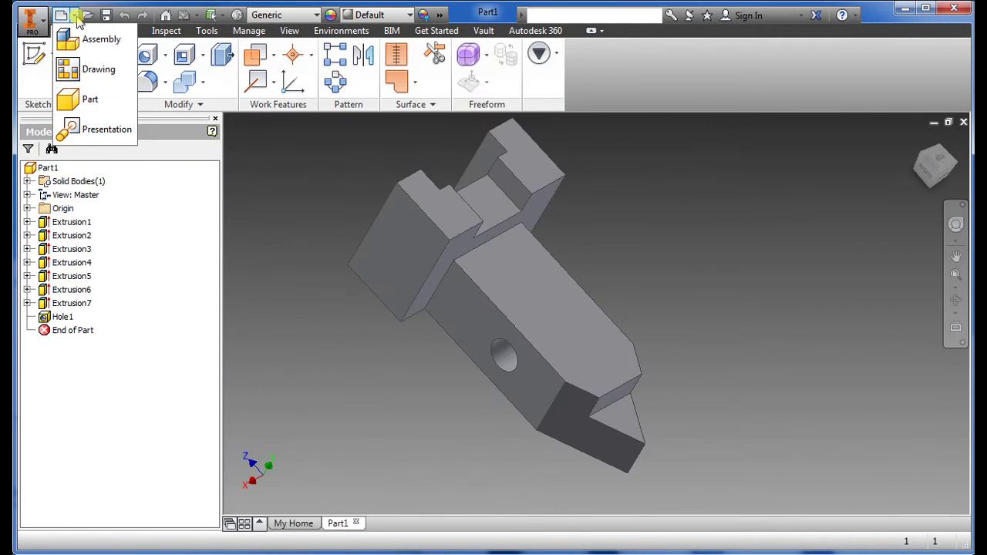
click(88, 101)
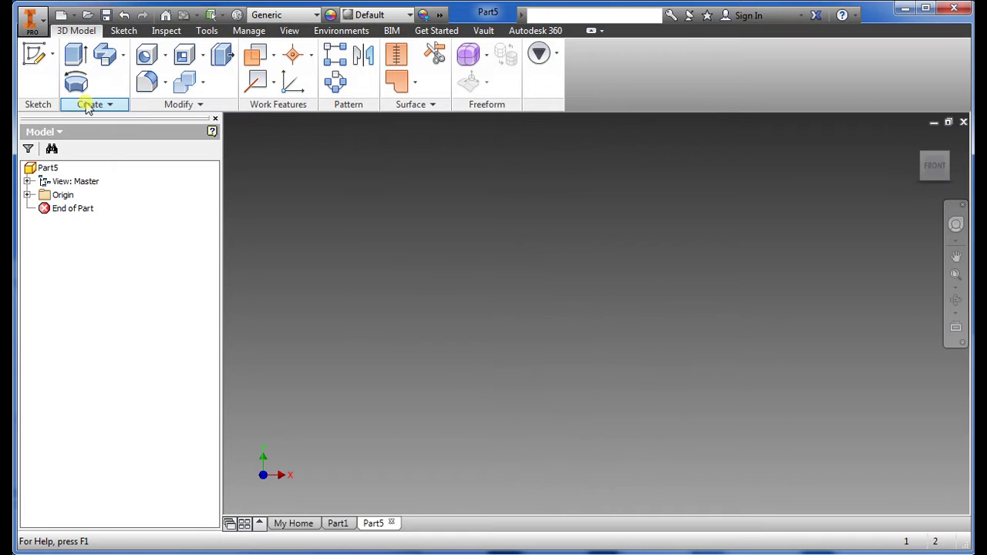
On the horizontal XZ origin plane, sketch a two-point center rectangle 2.4 by 4.7 in, centered on the origin, and finish the sketch.
click(34, 54)
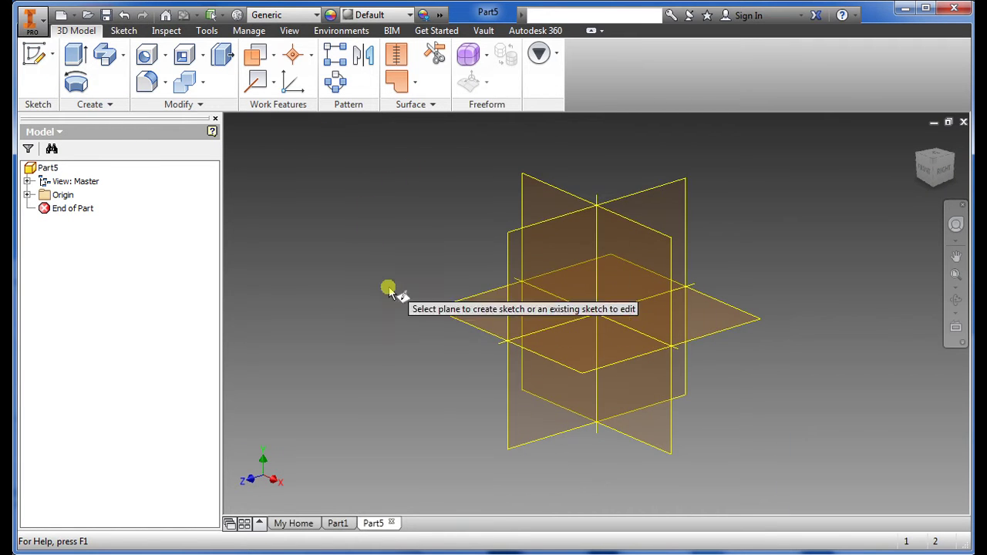
click(468, 310)
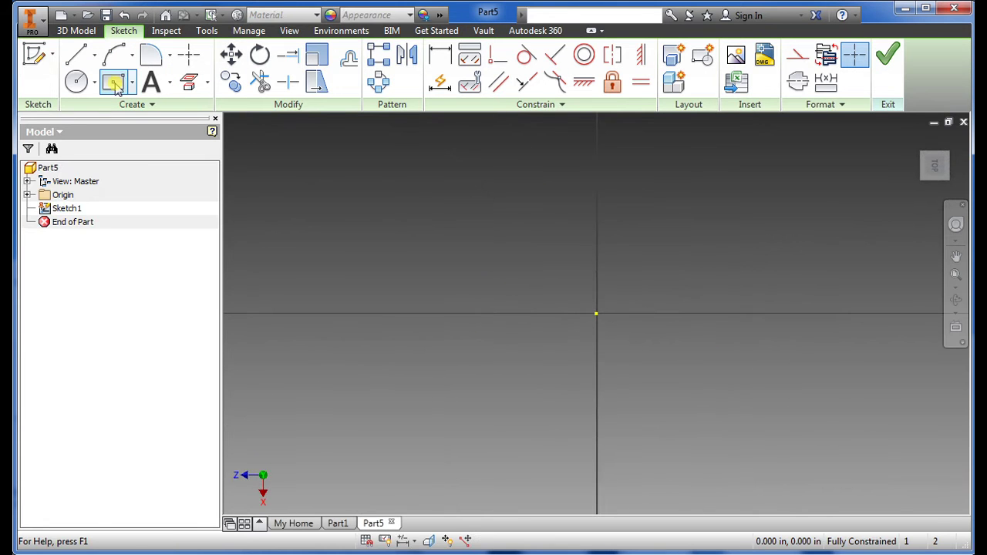
click(133, 81)
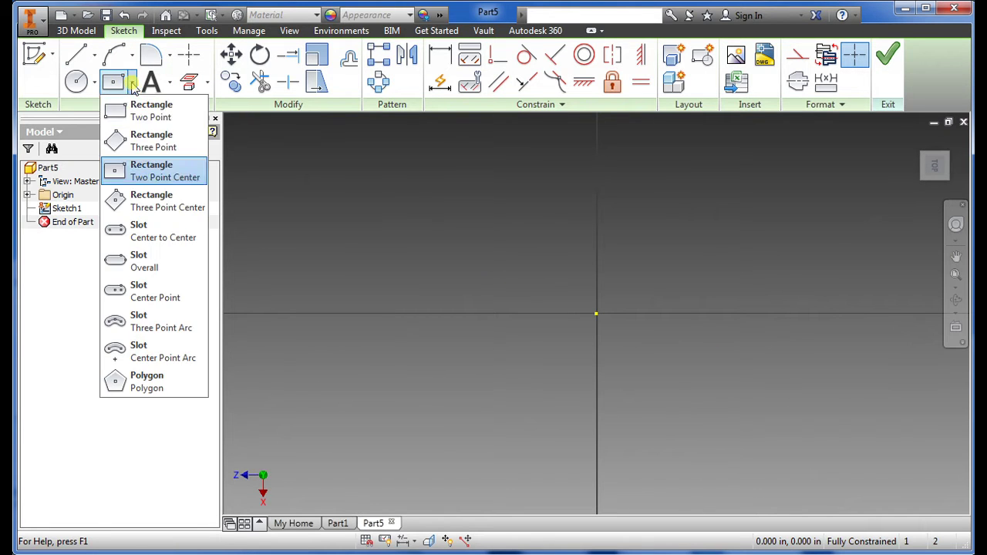
click(147, 177)
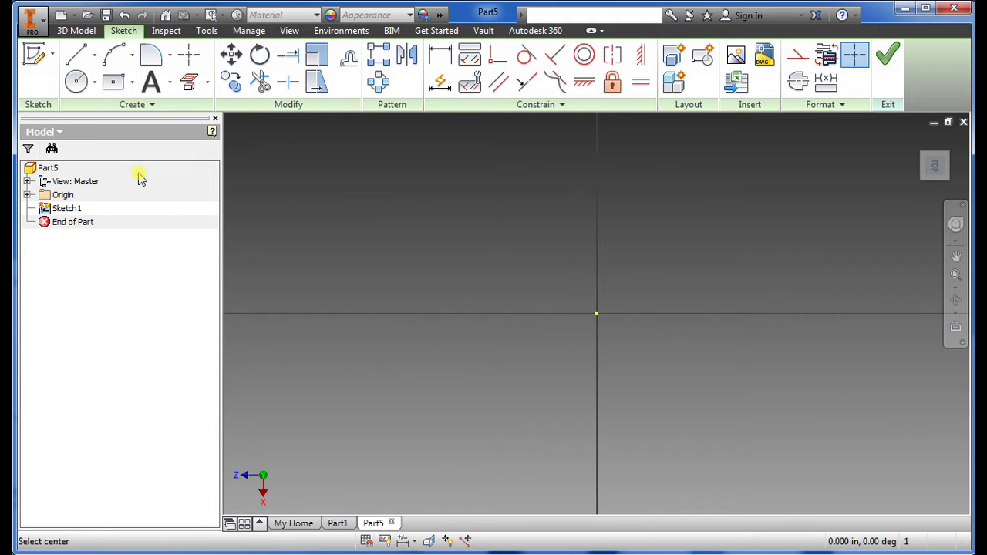
click(596, 312)
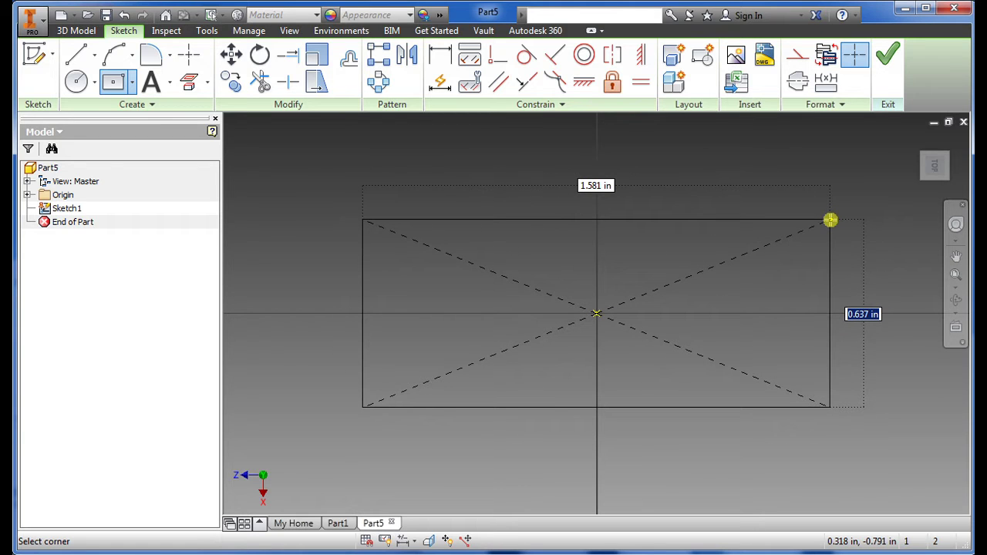
text(2.4)
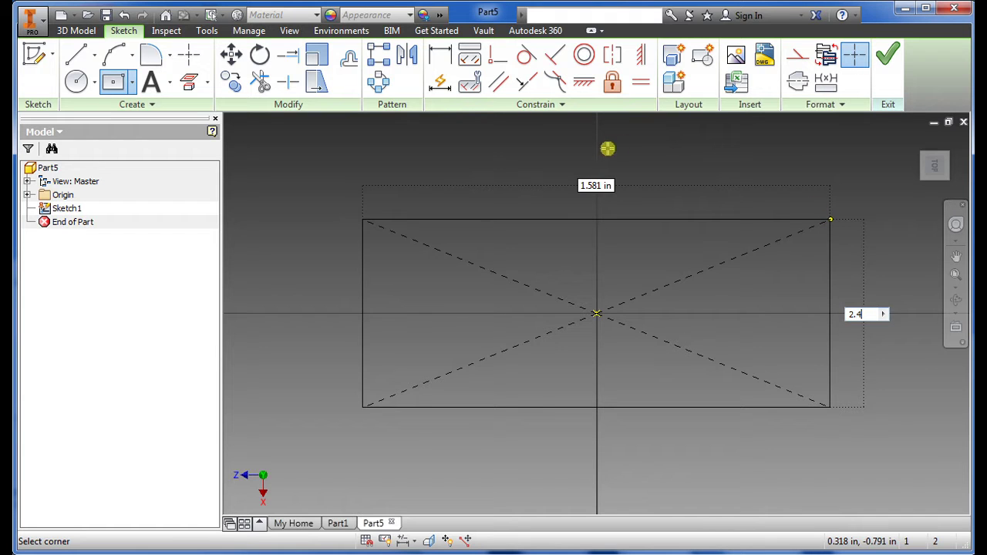
key(Tab)
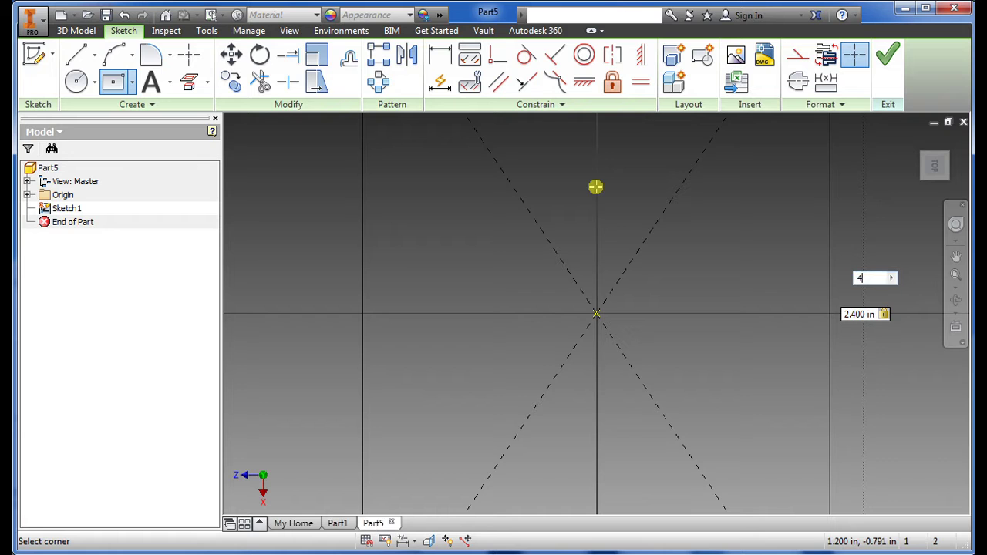
key(Return)
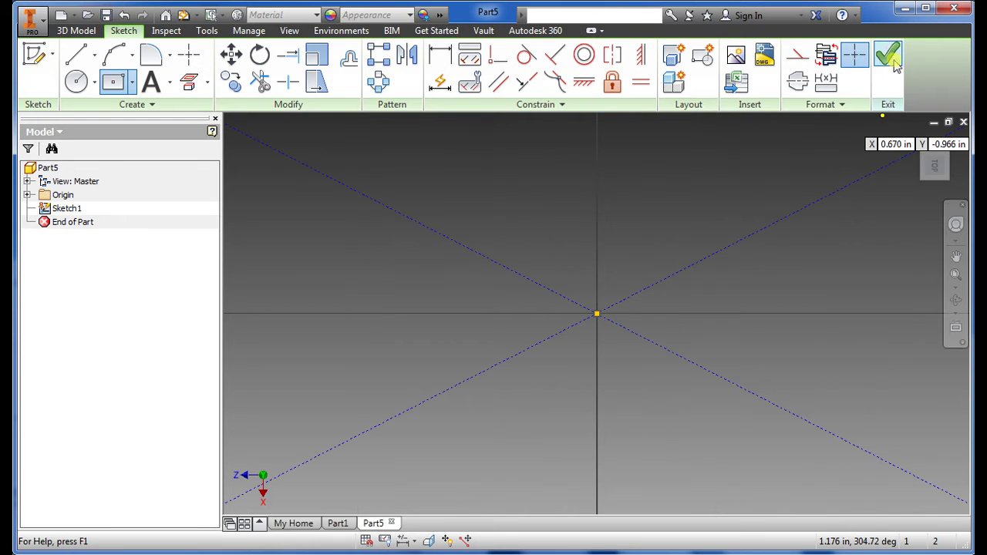
click(888, 59)
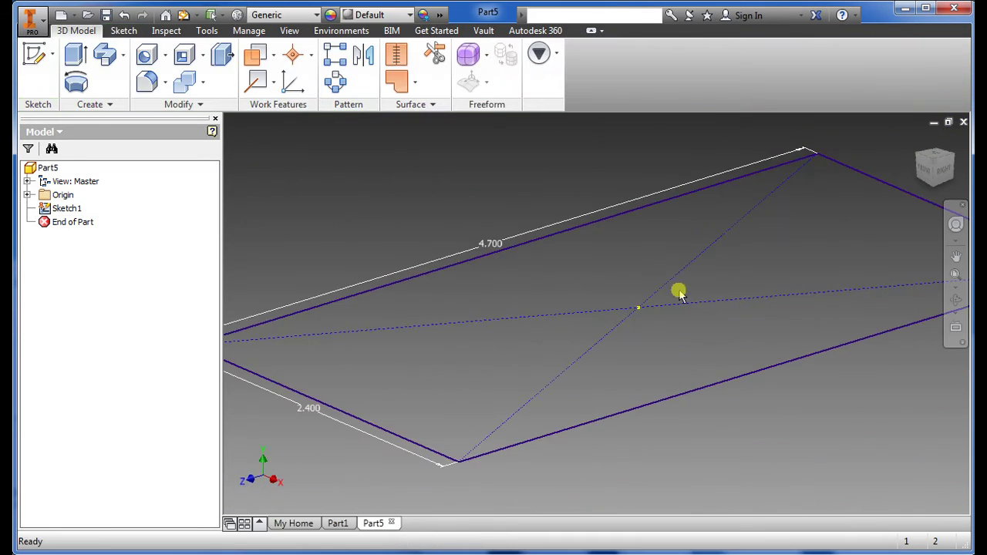
Extrude the rectangle 1.9 in upward into a solid block.
click(73, 62)
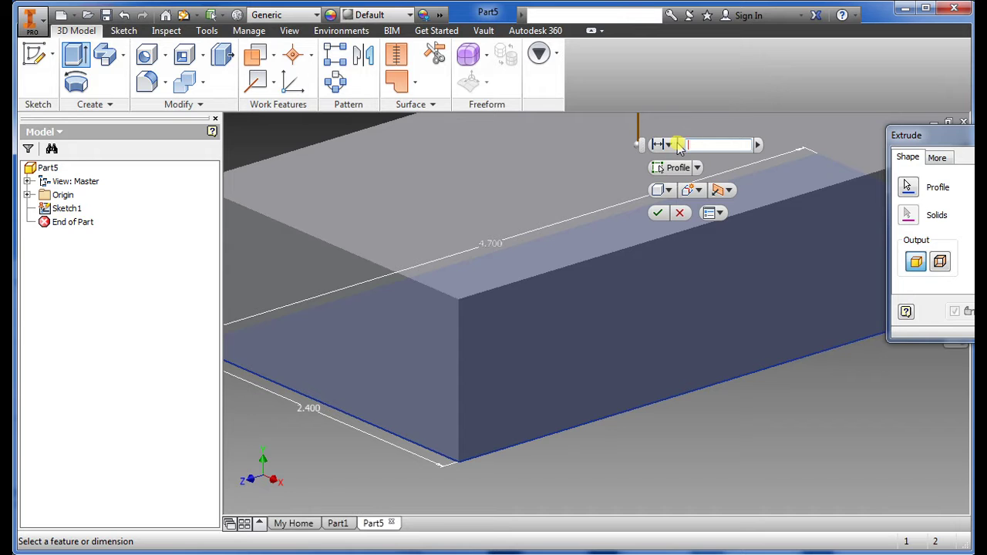
text(1.9)
key(Return)
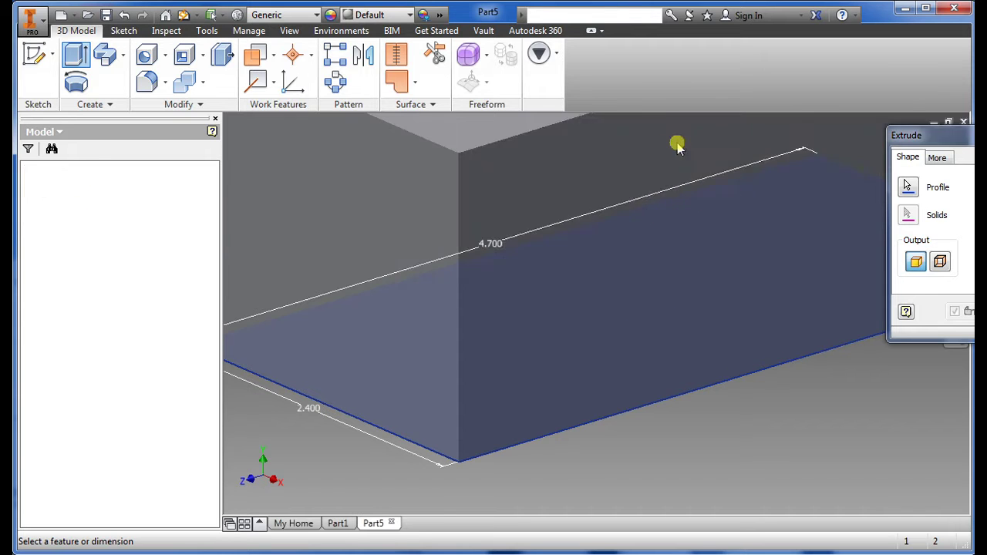
Set the model's visual style to Shaded with Edges.
scroll(670, 288, down, 3)
shift+middle_drag(670, 289, 614, 368)
shift+middle_drag(603, 262, 574, 286)
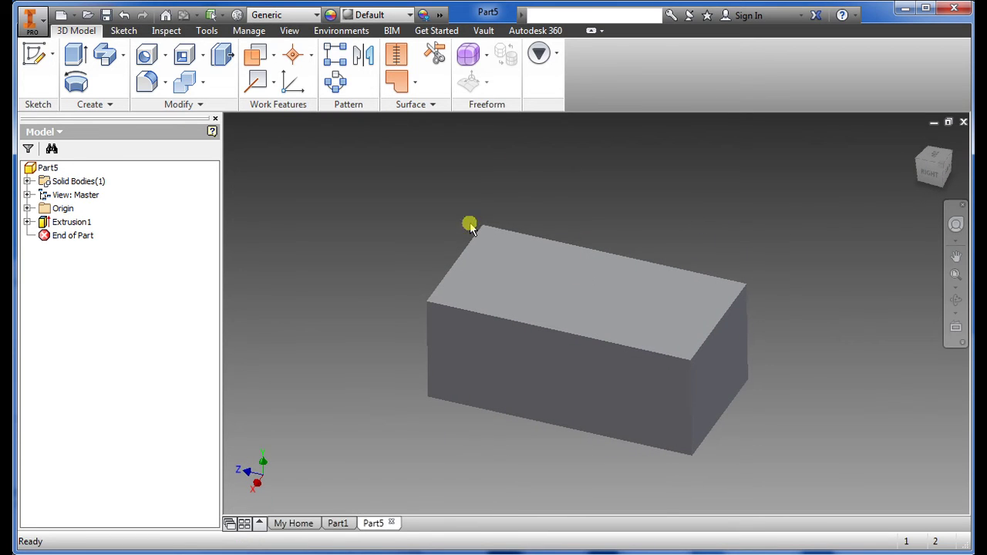
click(289, 30)
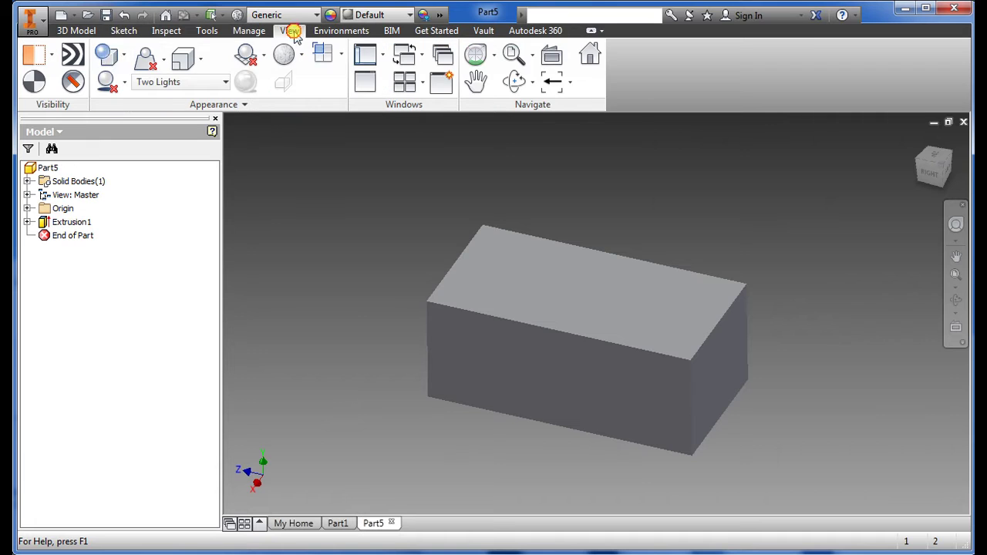
click(121, 58)
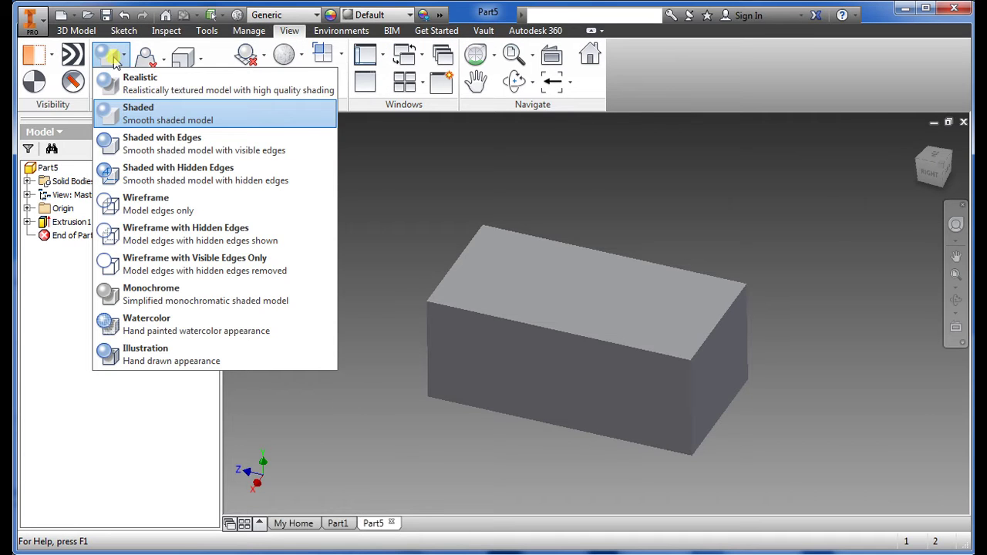
click(164, 148)
Start a sketch on the block's top face and draw a line across its width, about 1.14 in from one short end.
scroll(567, 312, down, 2)
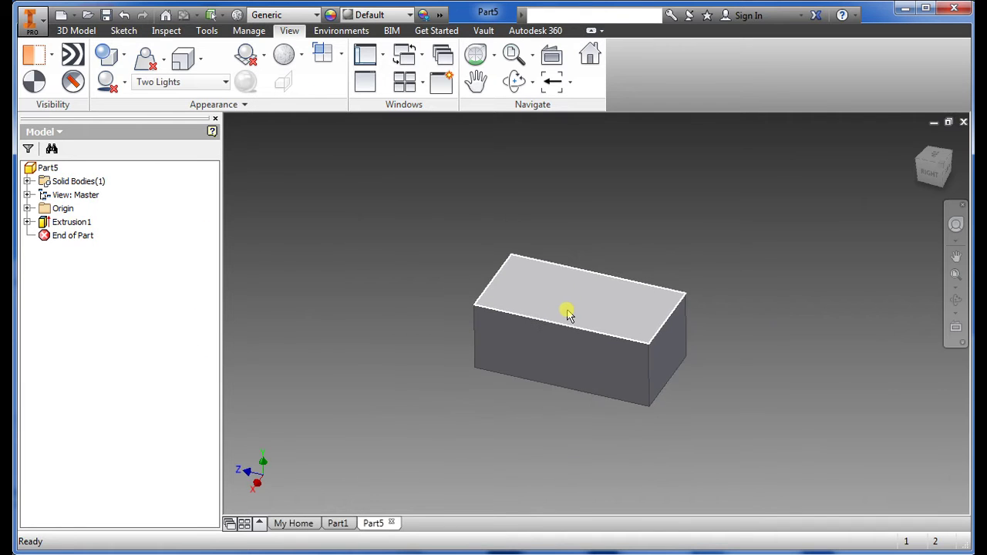
scroll(567, 312, up, 3)
mouse_move(578, 319)
shift+middle_down()
mouse_move(562, 311)
mouse_move(573, 313)
shift+middle_up()
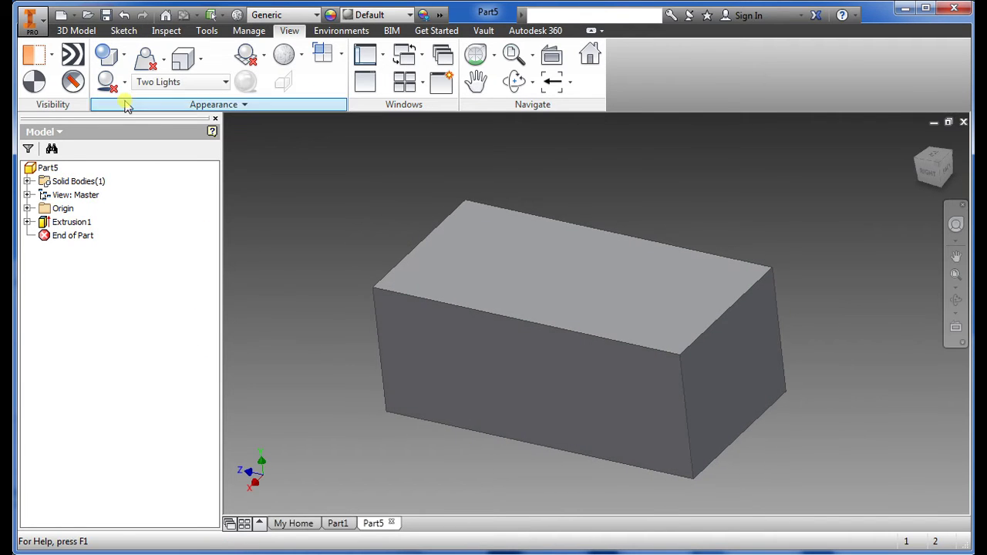
click(124, 30)
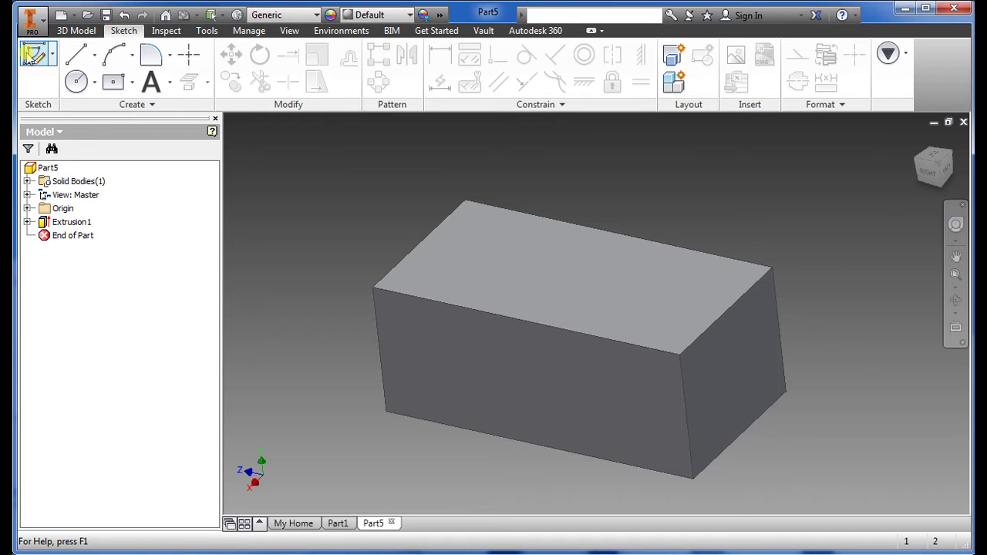
click(602, 280)
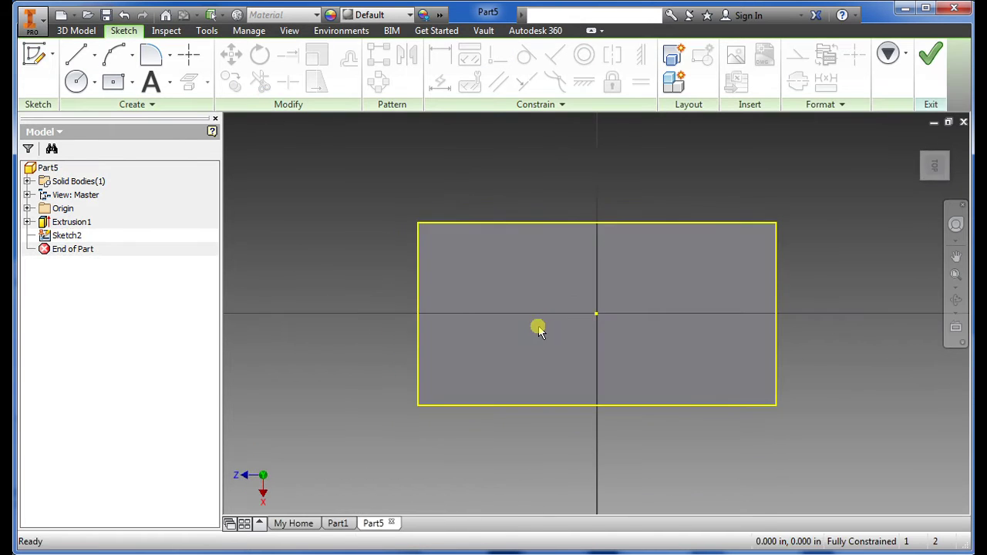
key(l)
click(504, 399)
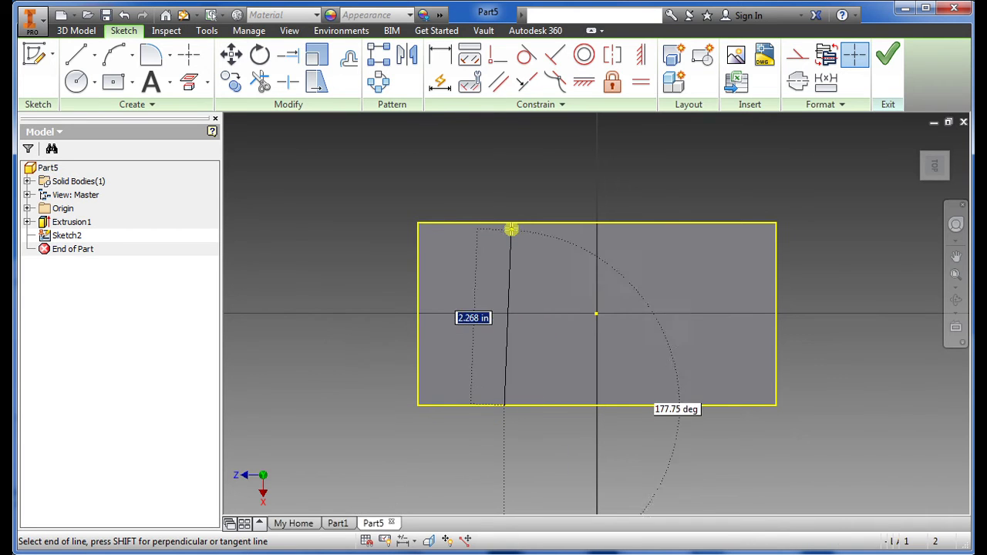
click(505, 224)
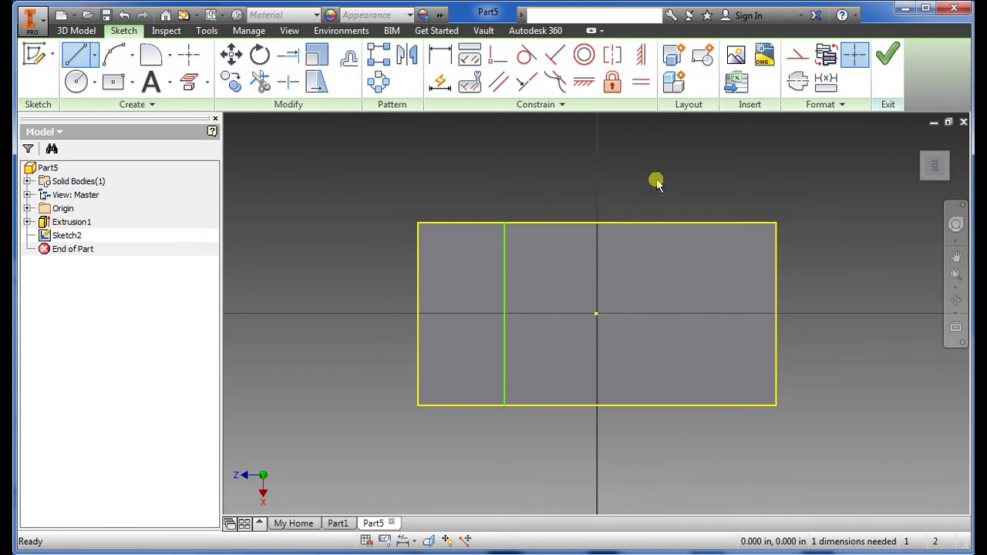
key(Escape)
Dimension the line 1.12 in from the block's nearer short edge and finish the sketch.
click(439, 59)
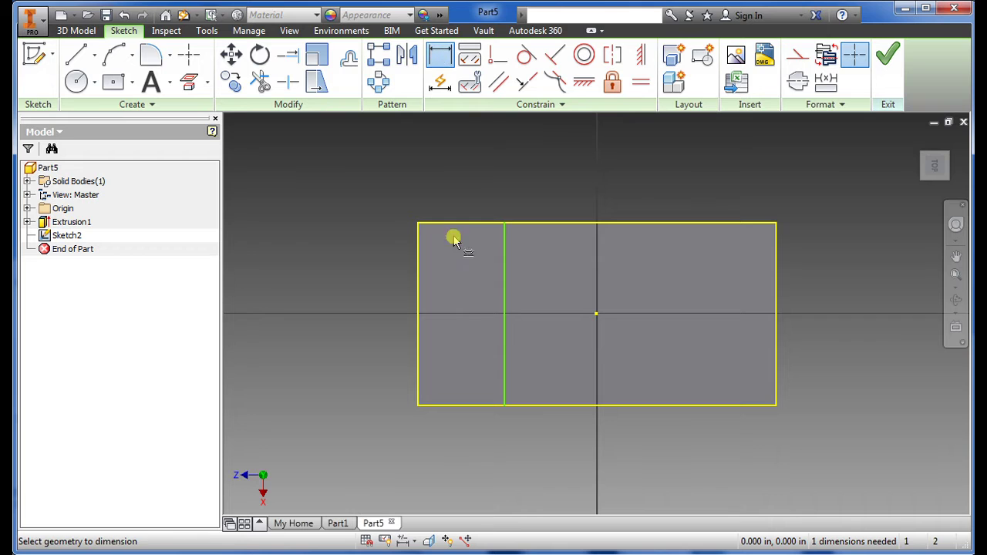
click(419, 265)
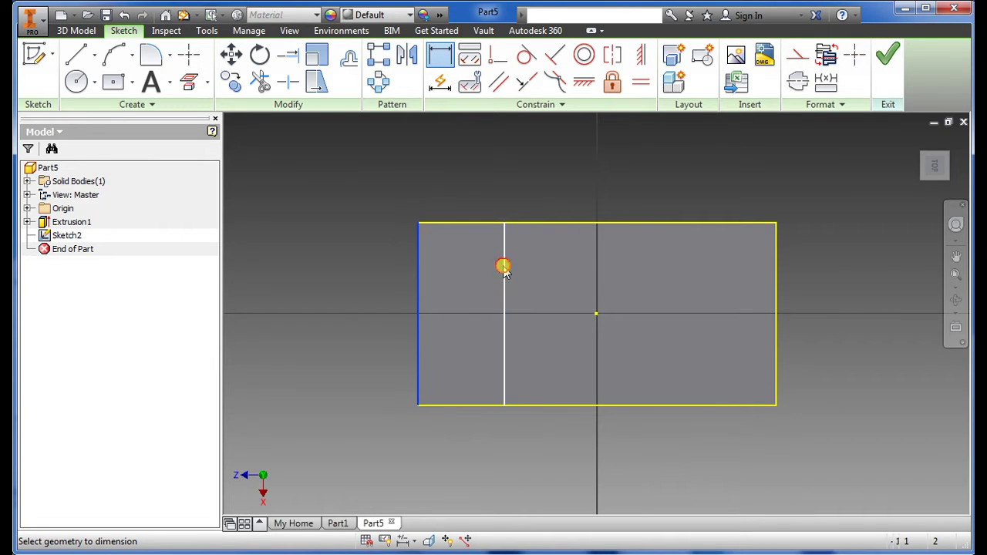
click(503, 266)
click(458, 163)
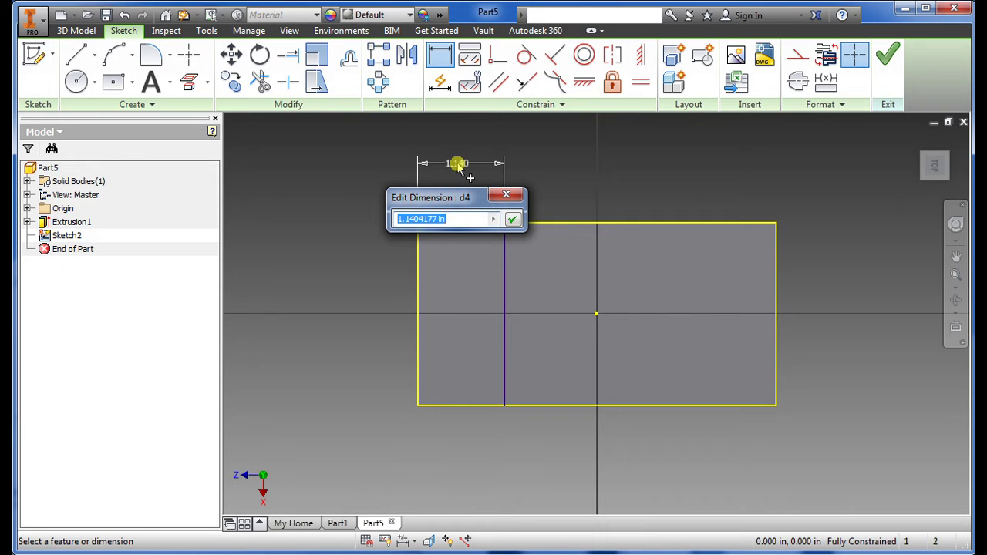
text(1.12)
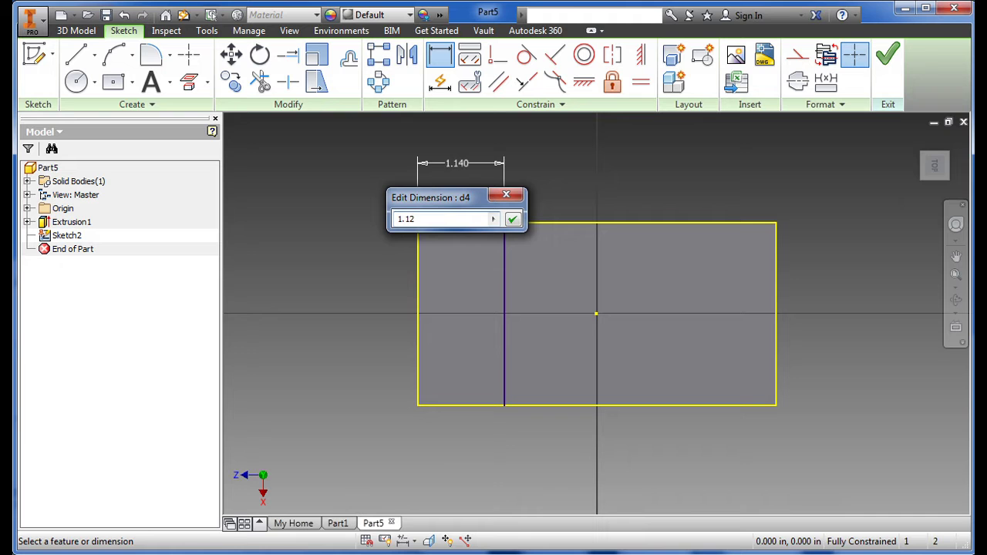
key(Return)
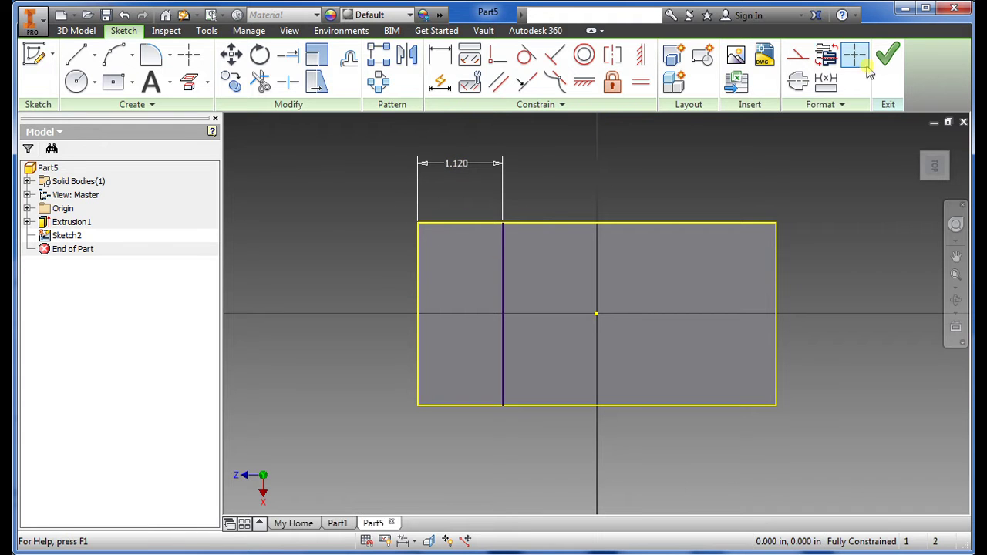
click(888, 54)
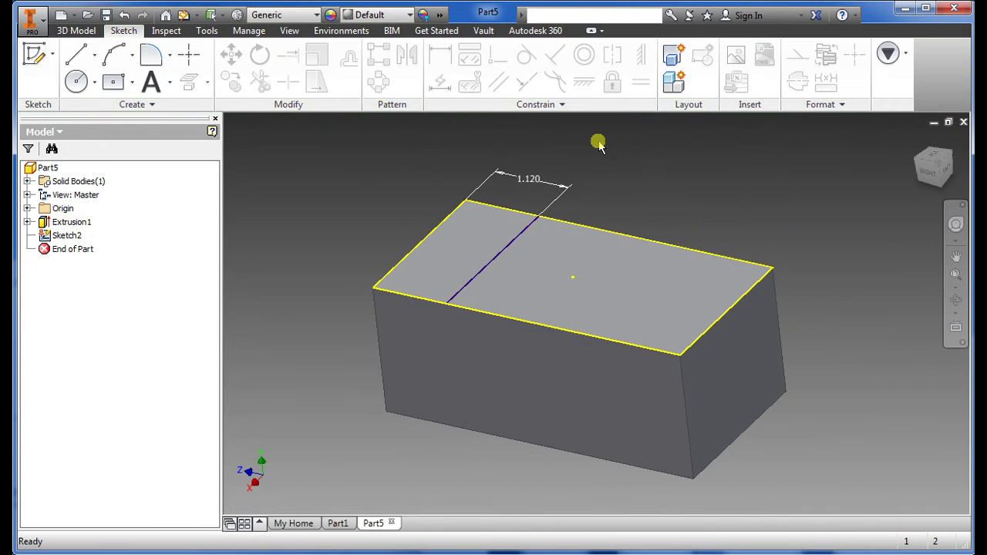
Extrude the larger top region beyond the sketched line as a downward cut with a depth of 1.9-1.12 in.
click(83, 33)
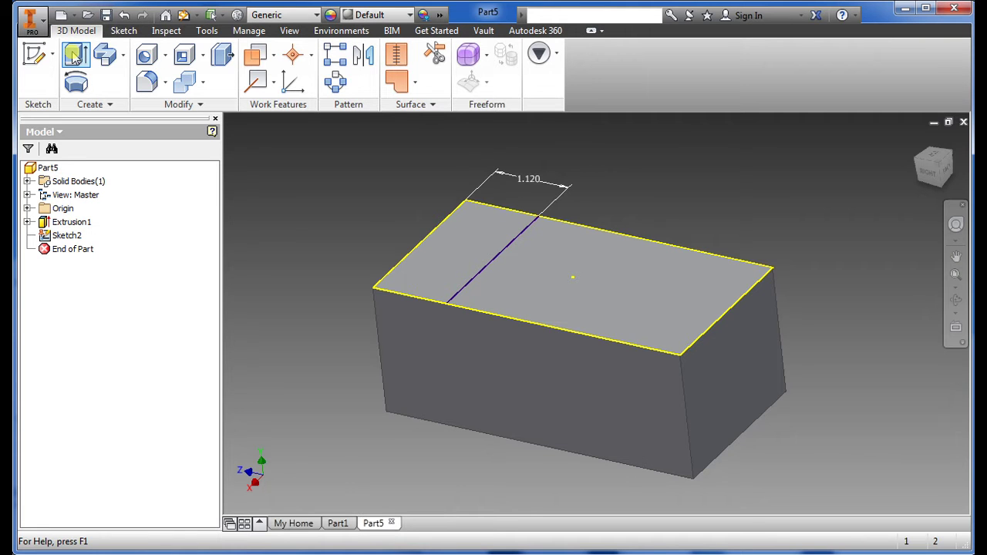
click(76, 56)
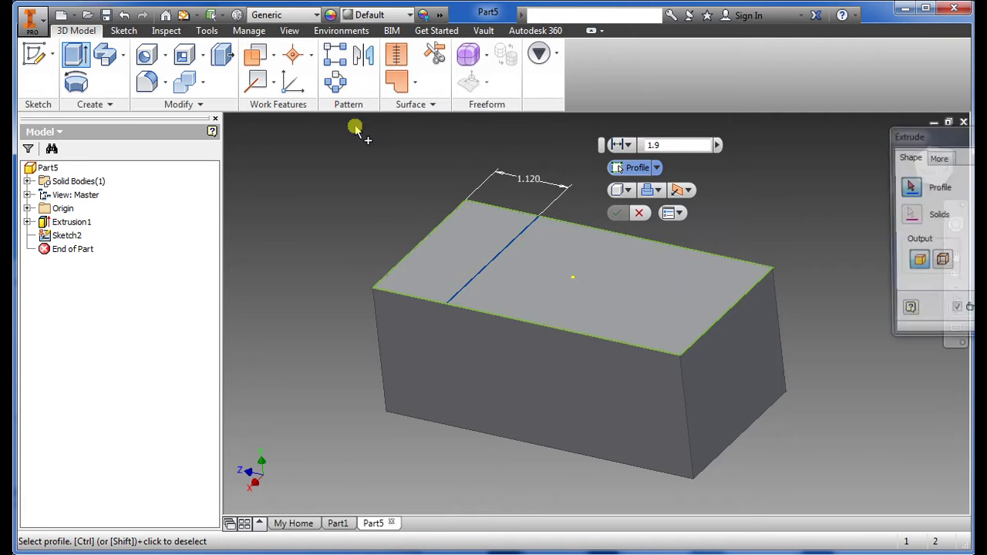
drag(945, 141, 786, 59)
click(602, 276)
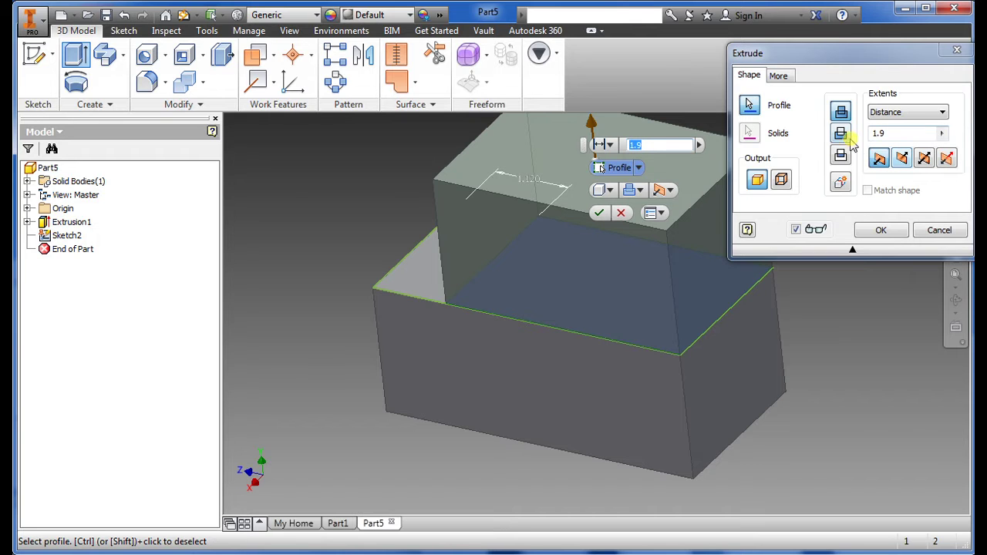
click(639, 189)
click(637, 223)
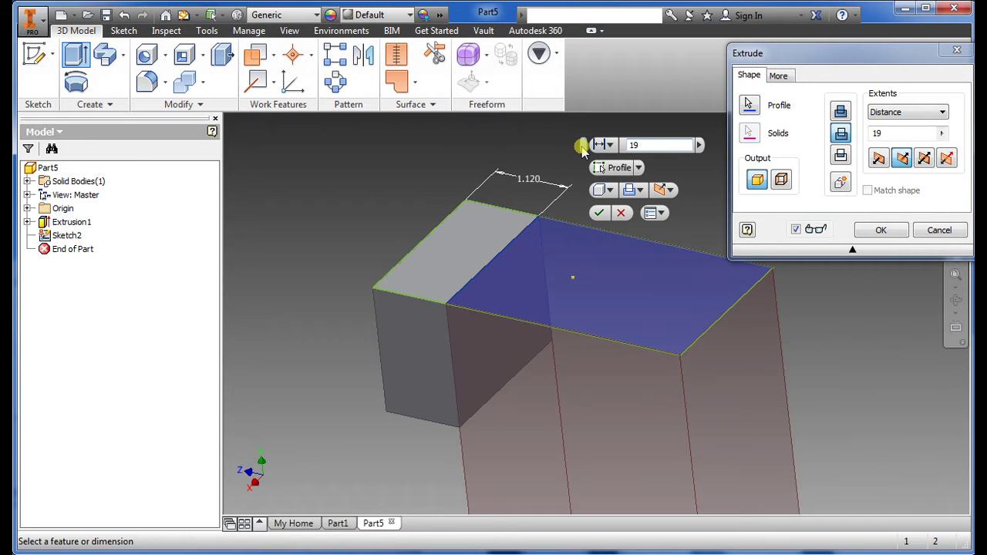
text(-)
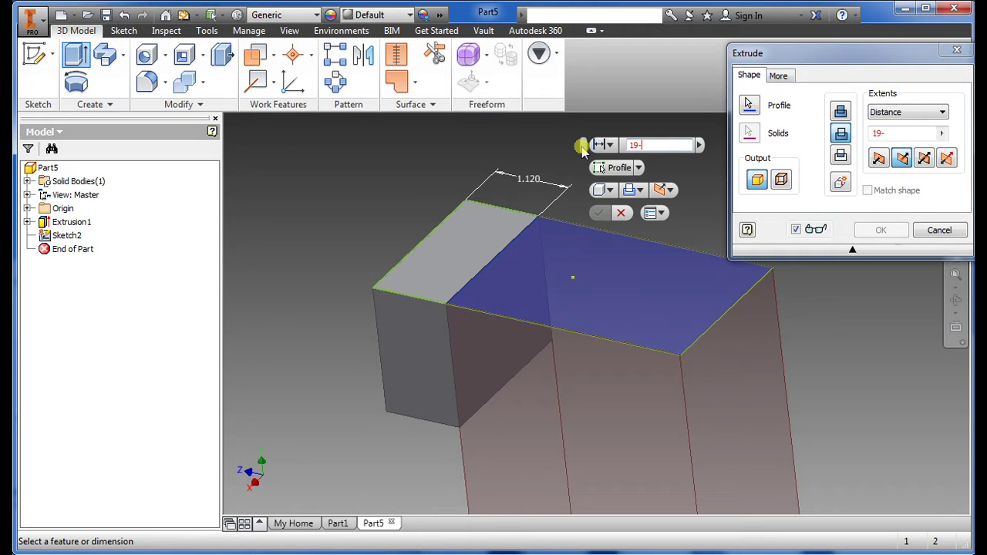
key(BackSpace)
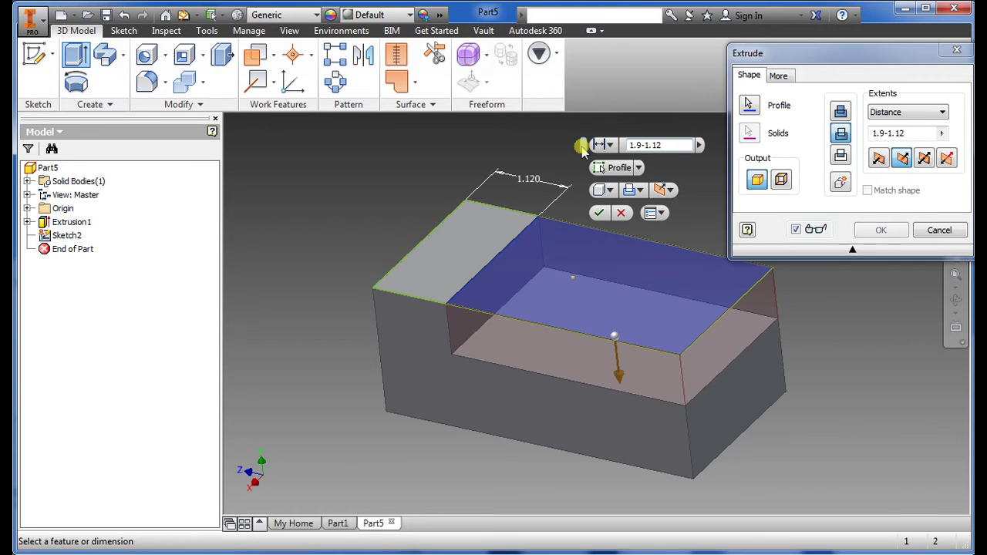
key(Return)
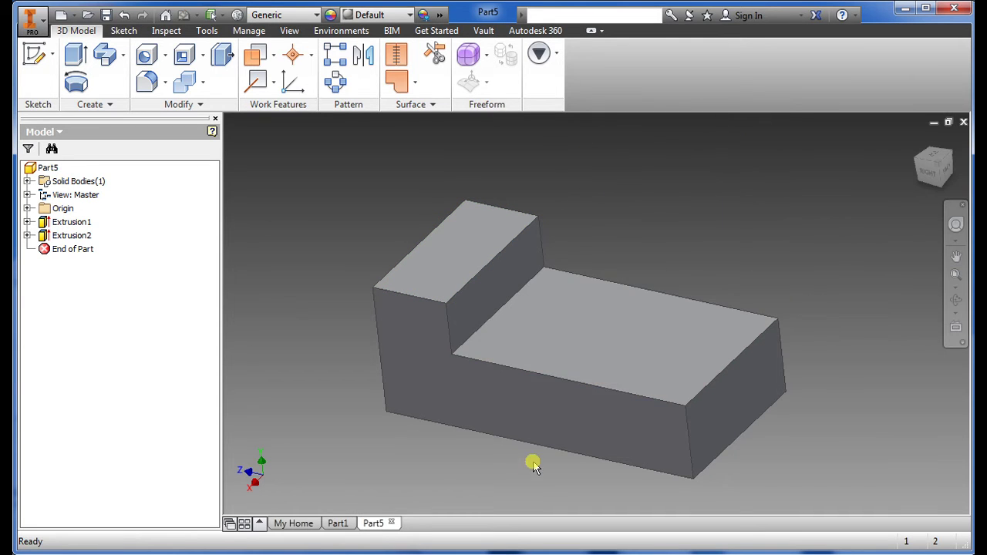
Start a sketch on the lowered top face and draw two parallel lines along its full length, about 1.18 in apart.
shift+middle_drag(544, 456, 644, 339)
click(563, 269)
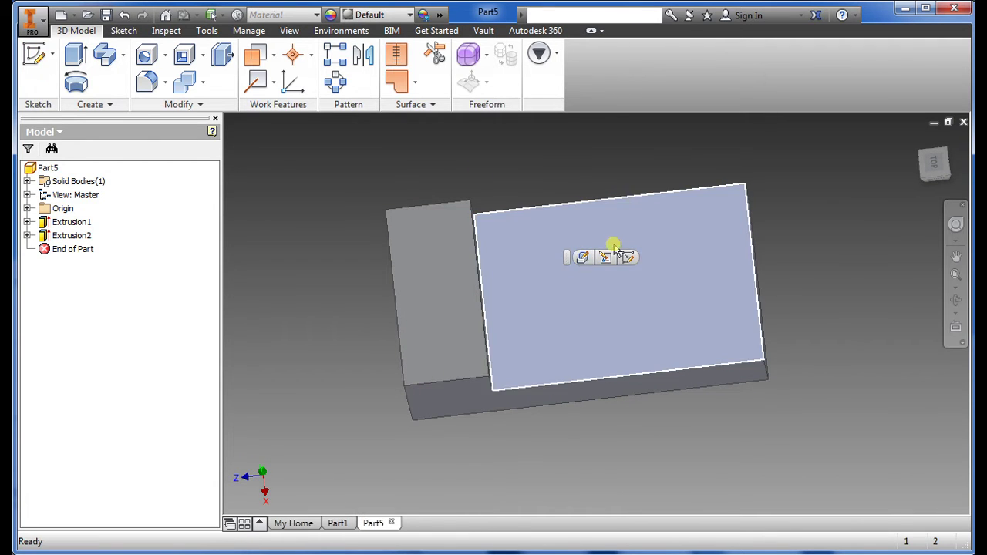
click(38, 57)
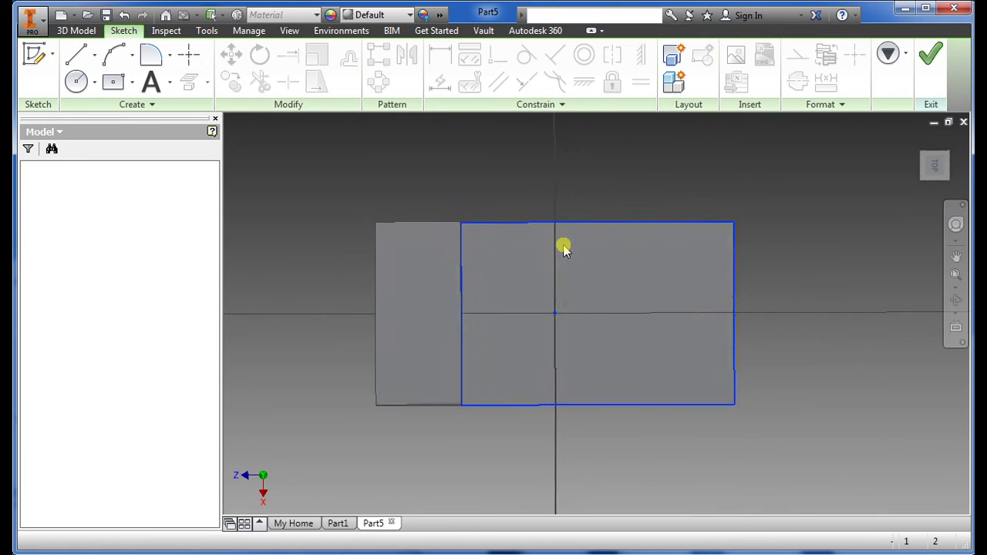
click(460, 265)
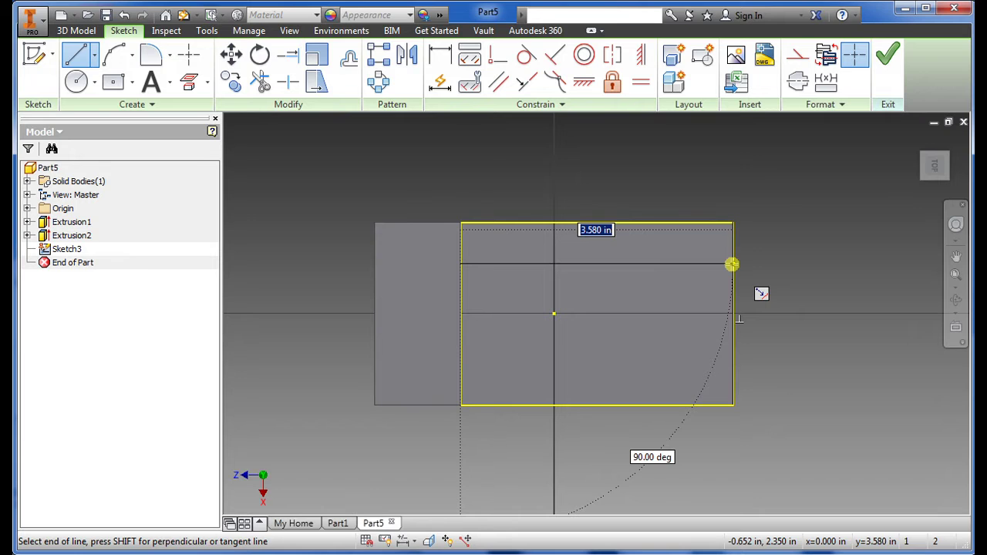
double_click(732, 264)
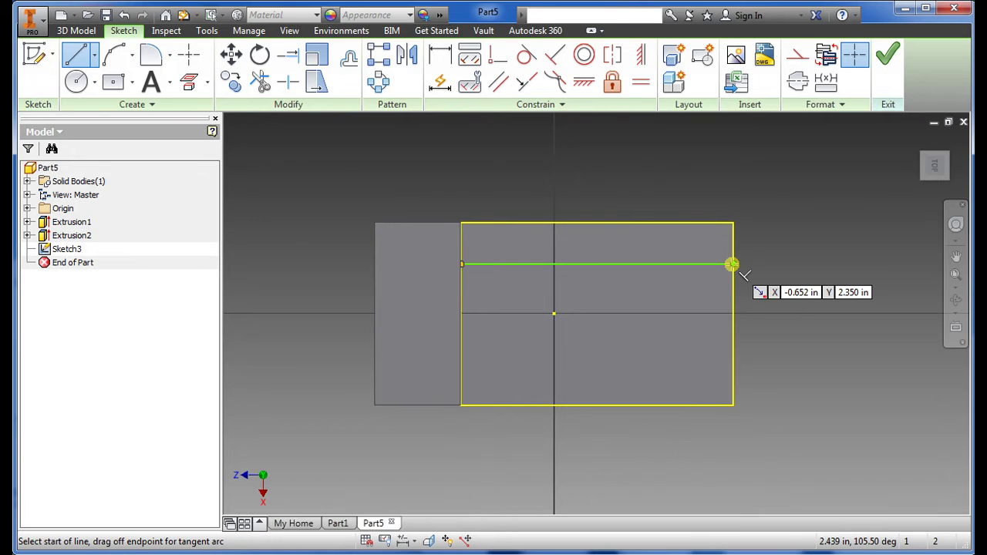
click(460, 355)
double_click(732, 354)
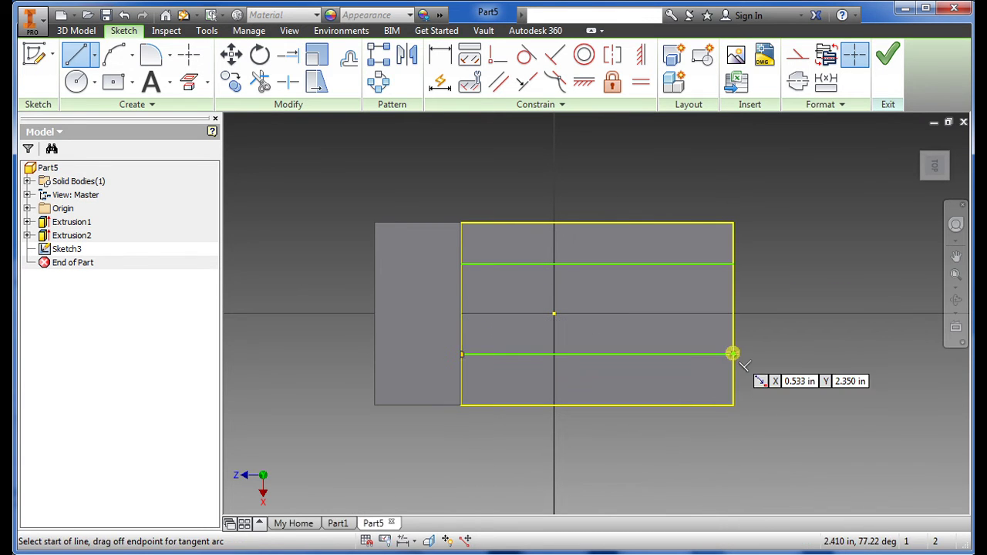
key(Escape)
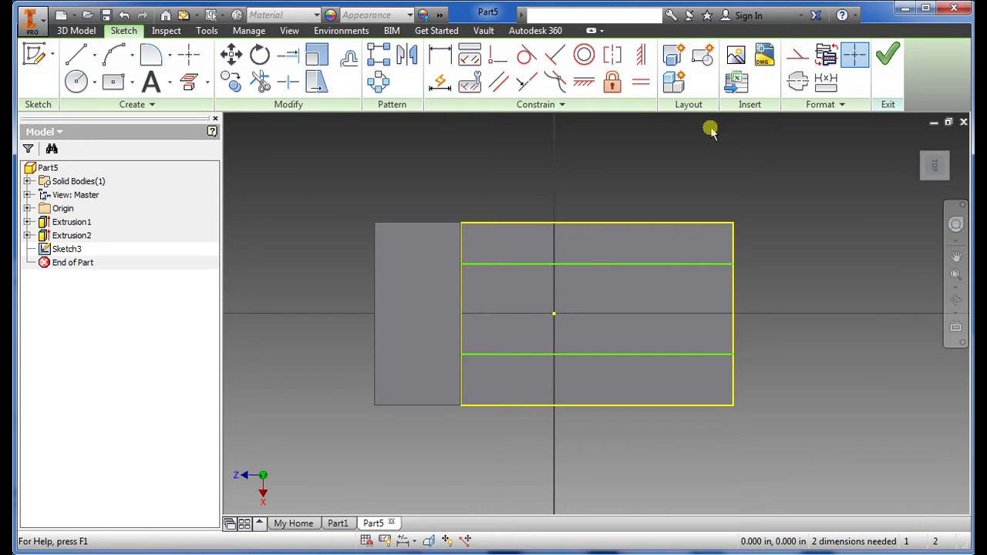
Dimension the spacing between the two lengthwise lines as 1.4 in.
click(445, 60)
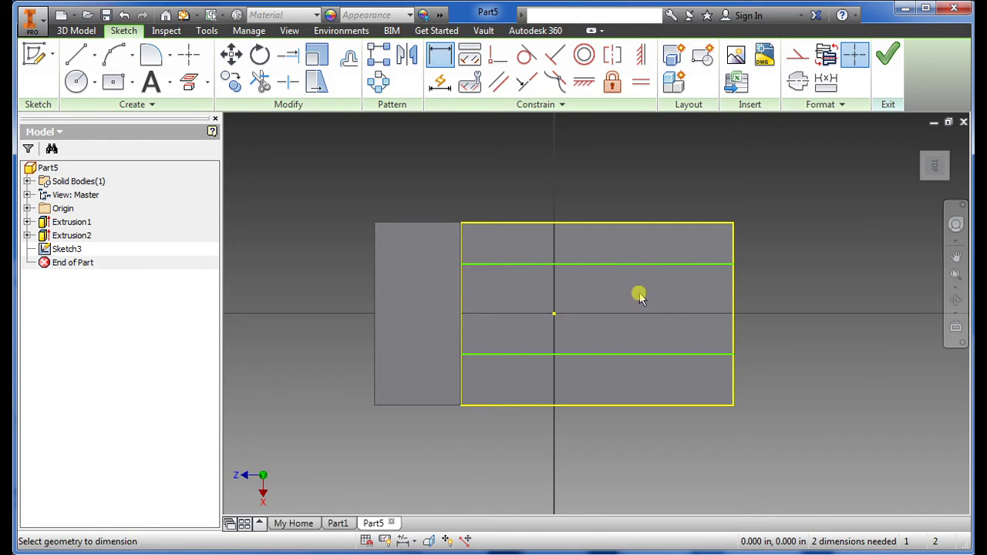
click(660, 265)
click(676, 353)
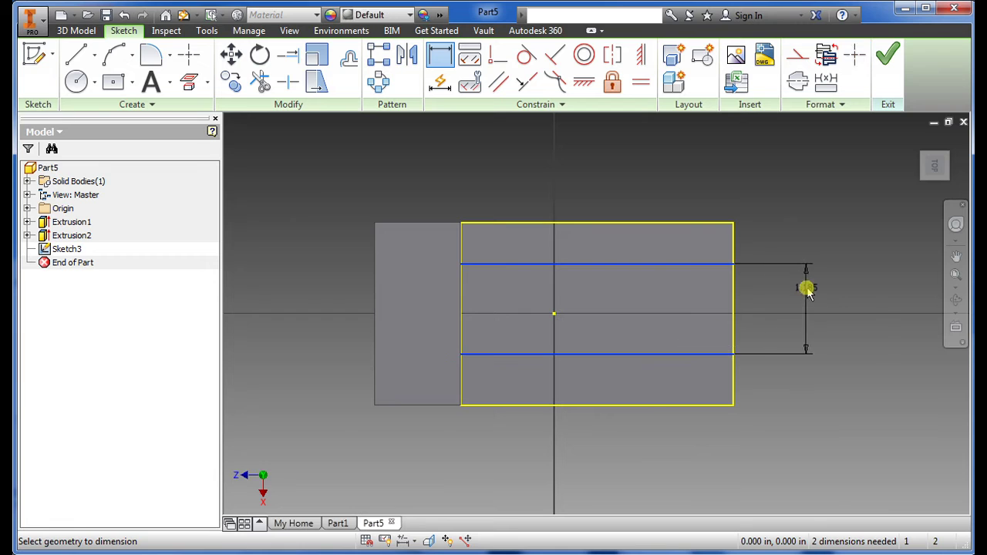
click(806, 288)
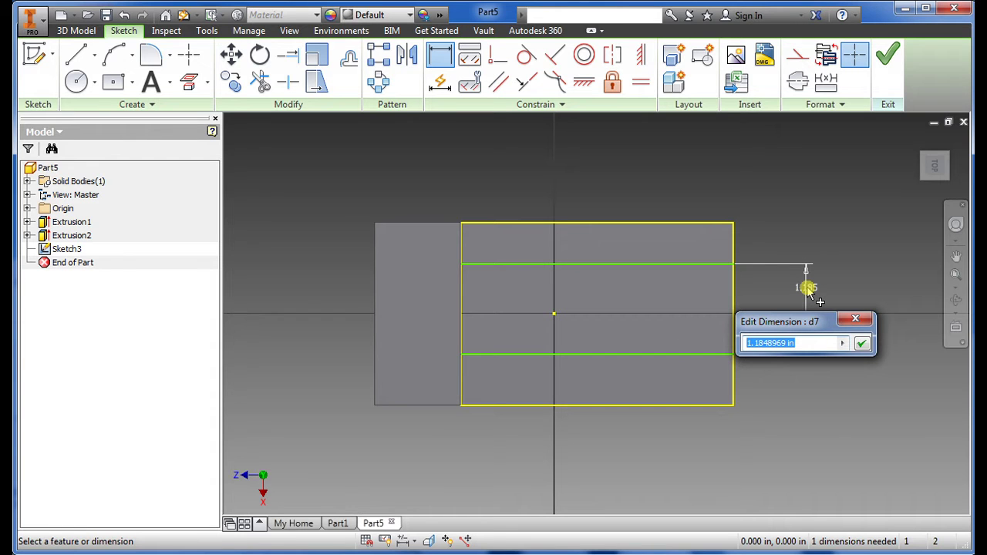
text(2.)
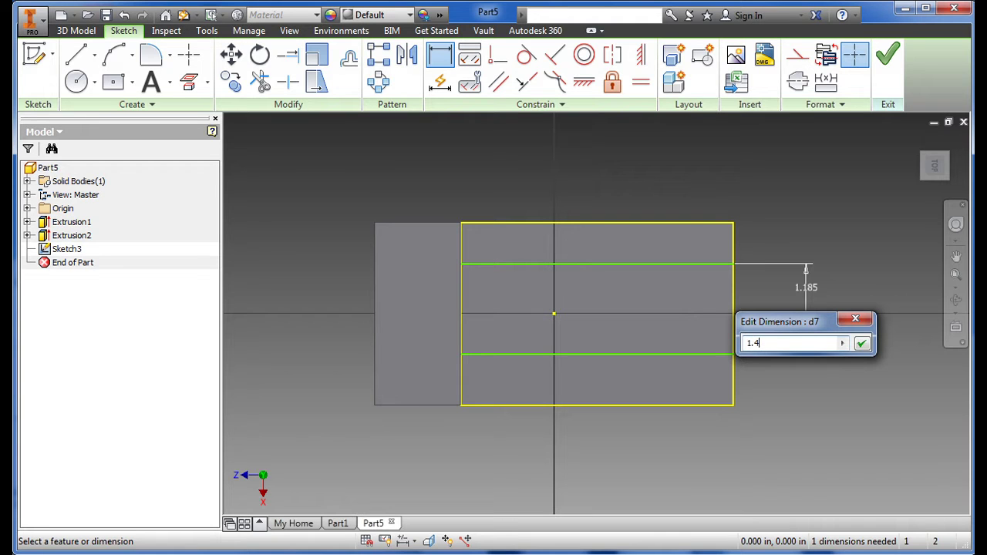
key(Return)
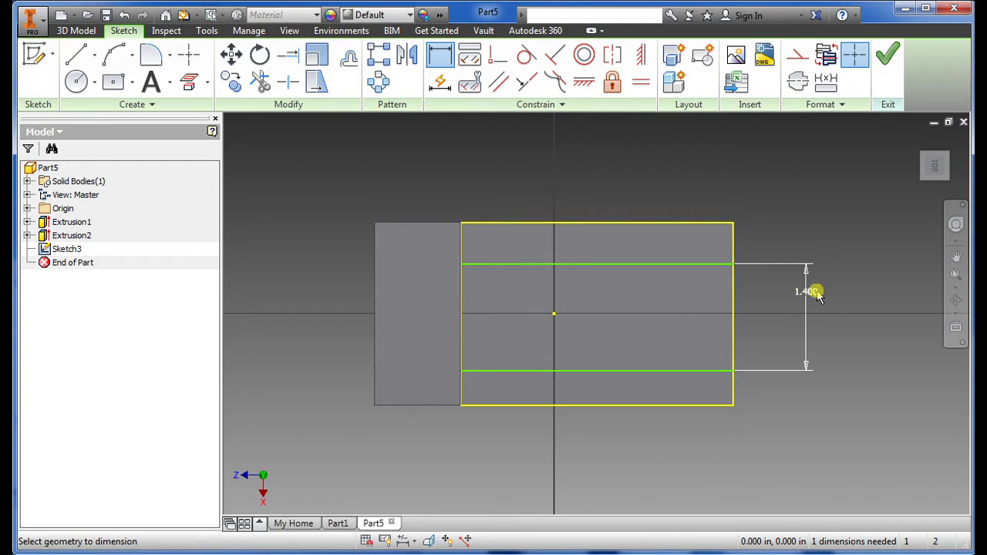
Dimension the first lengthwise line 0.7 in from the projected center point and finish the sketch.
click(633, 266)
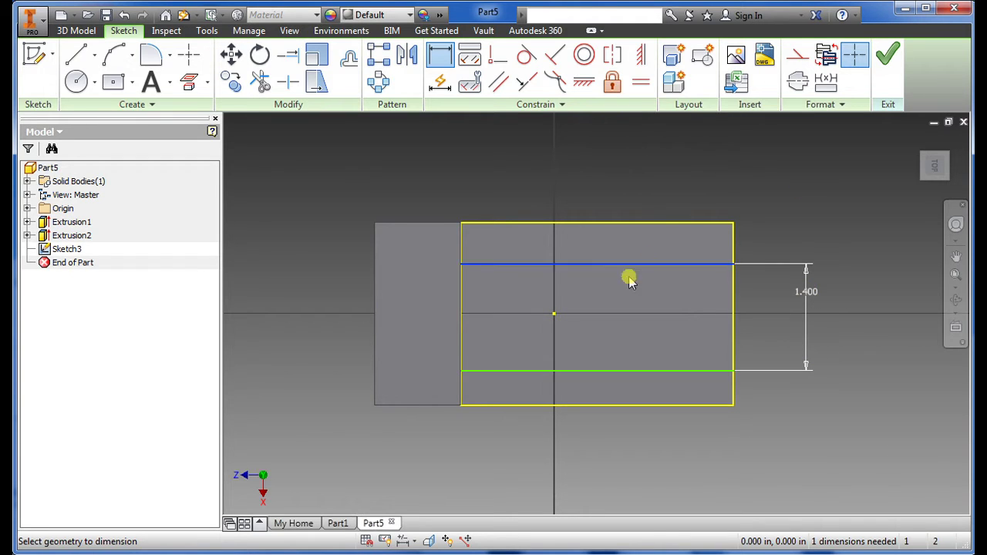
click(555, 316)
click(701, 298)
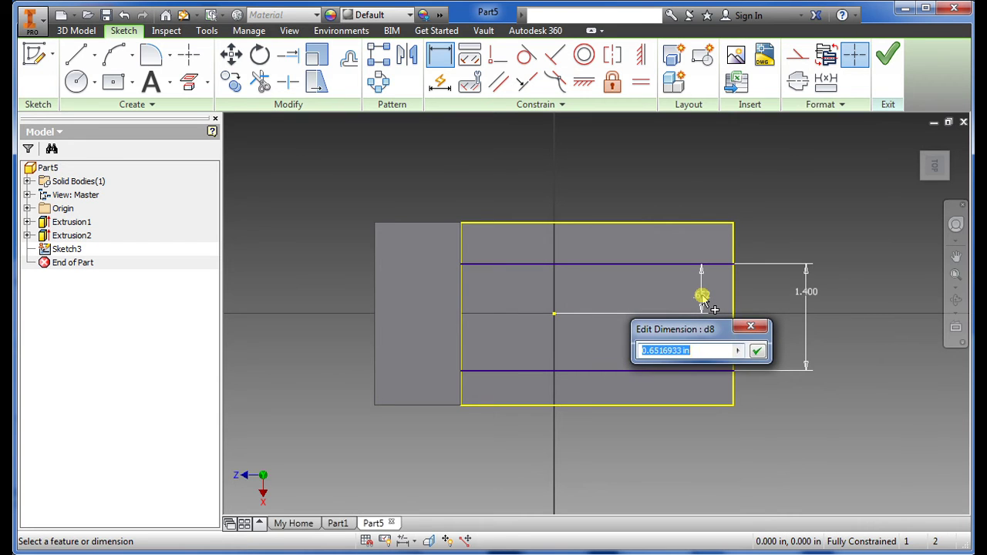
text(.7)
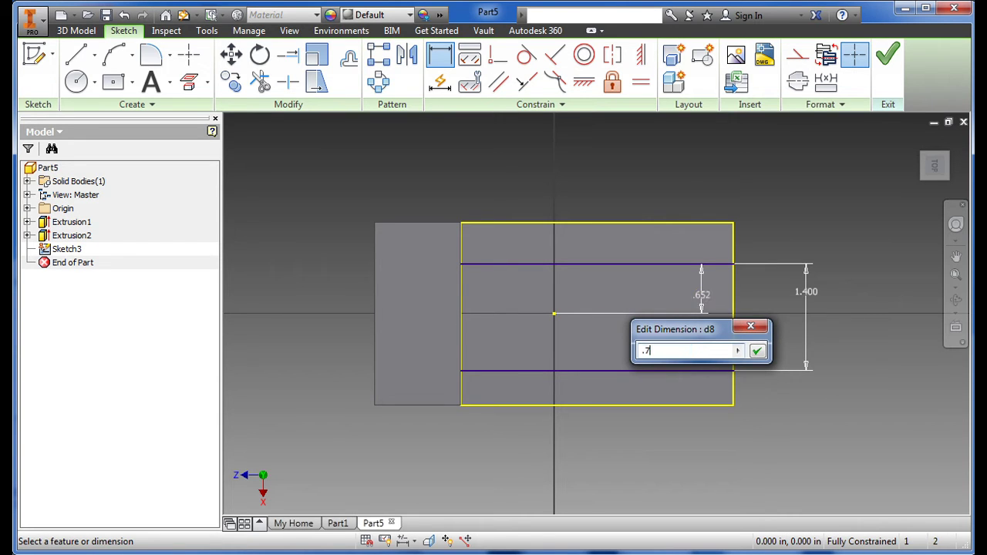
key(Return)
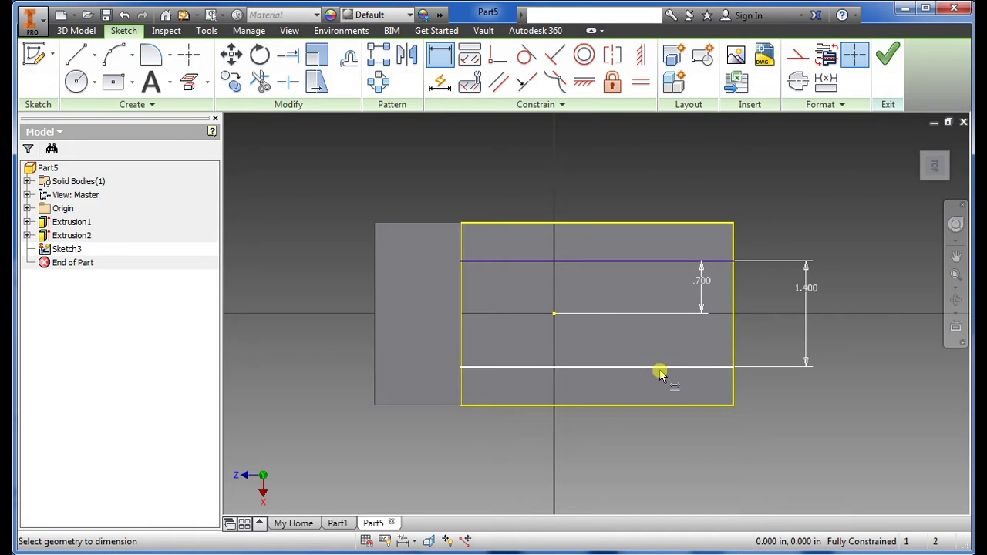
click(887, 55)
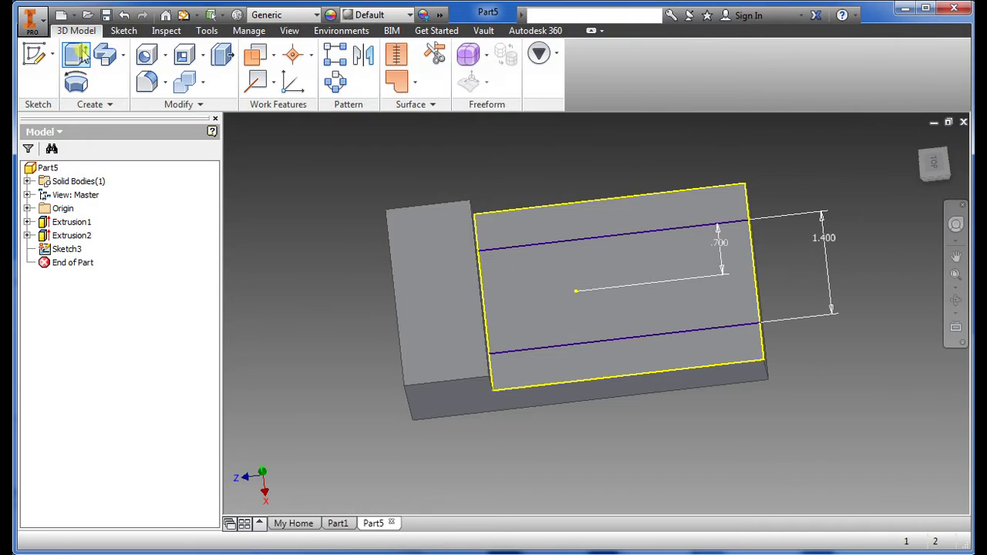
Extrude both outer strips beside the sketched lines as a cut through all of the block.
click(77, 54)
click(550, 222)
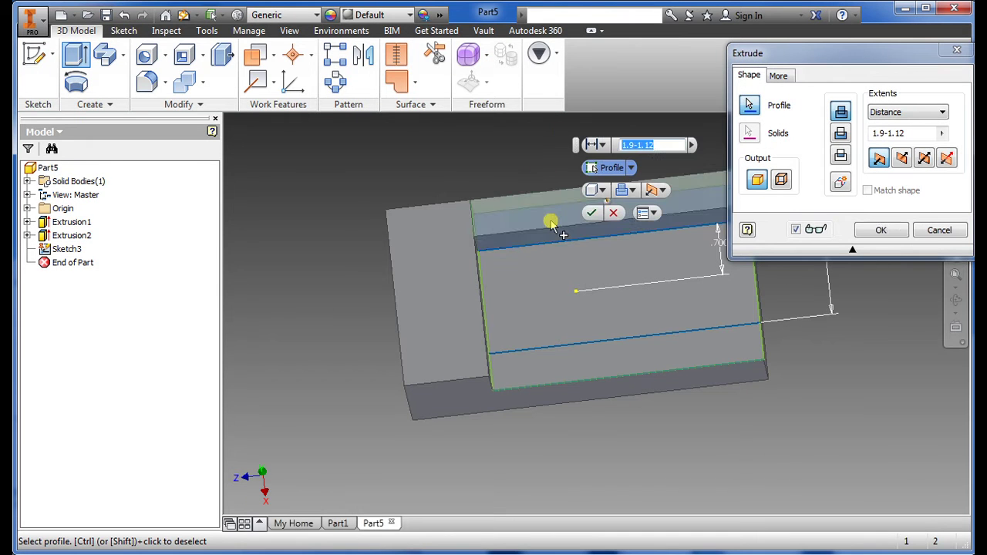
click(545, 366)
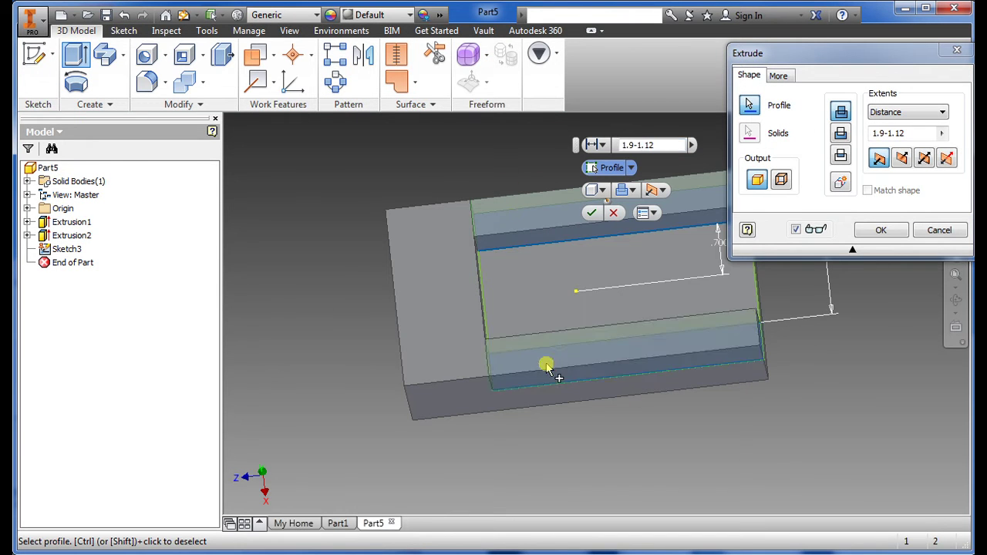
click(626, 190)
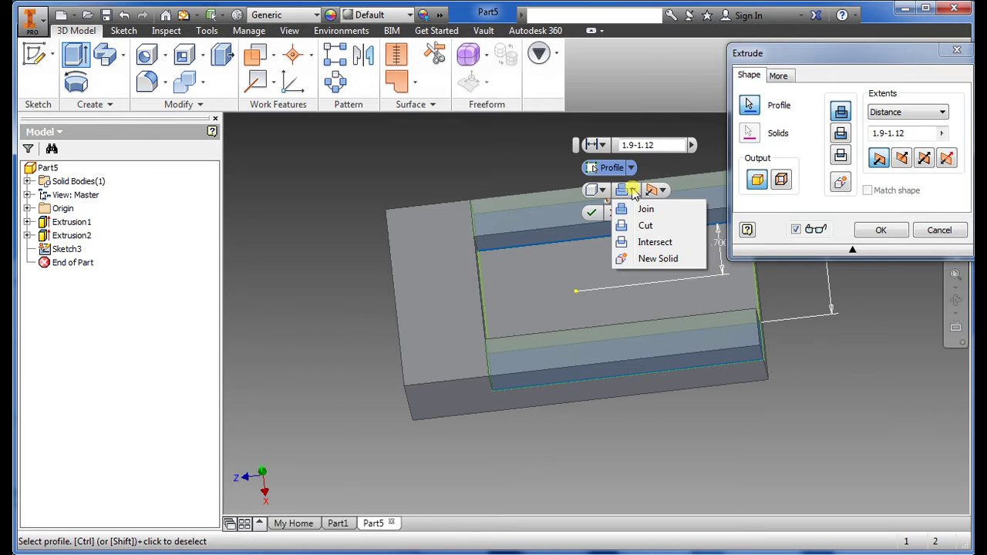
click(644, 226)
click(603, 145)
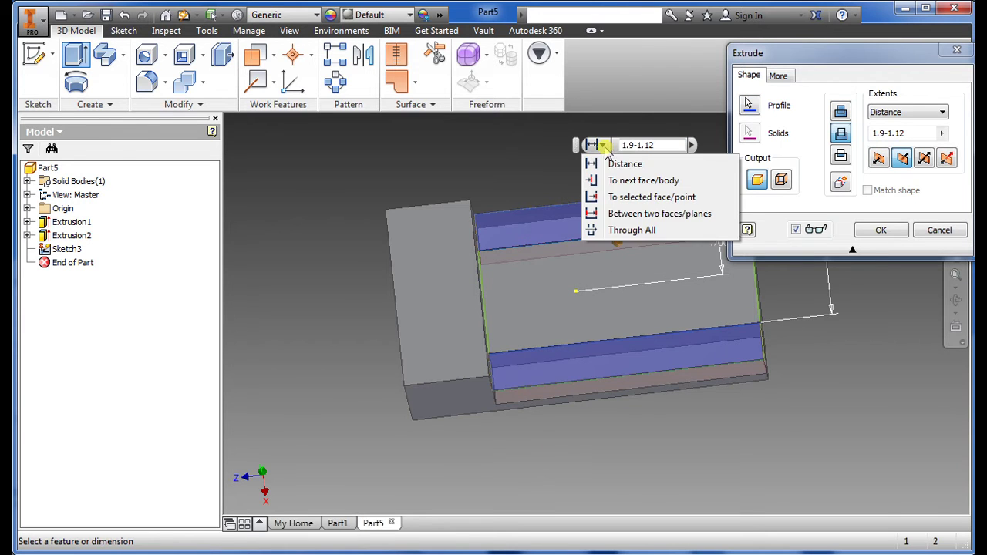
click(617, 230)
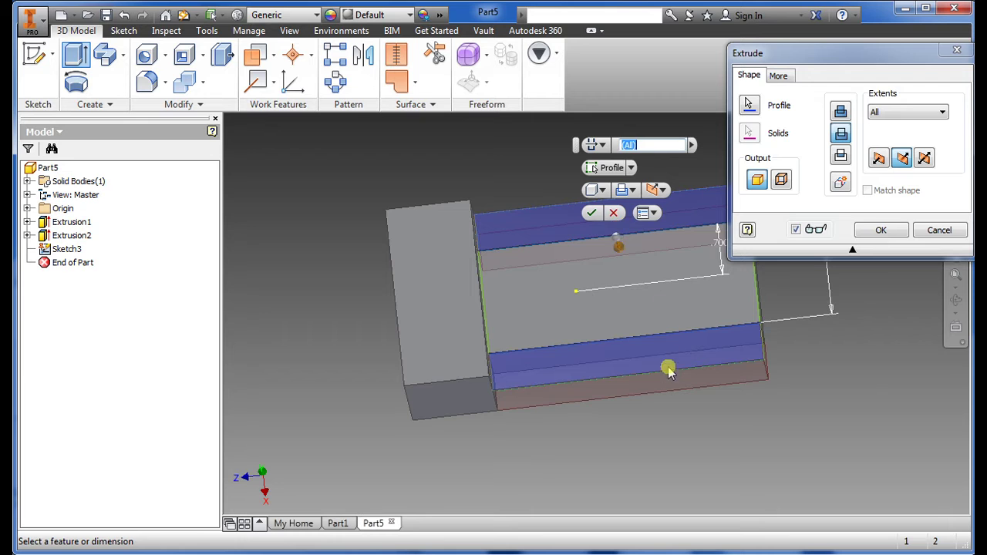
shift+middle_drag(668, 372, 650, 345)
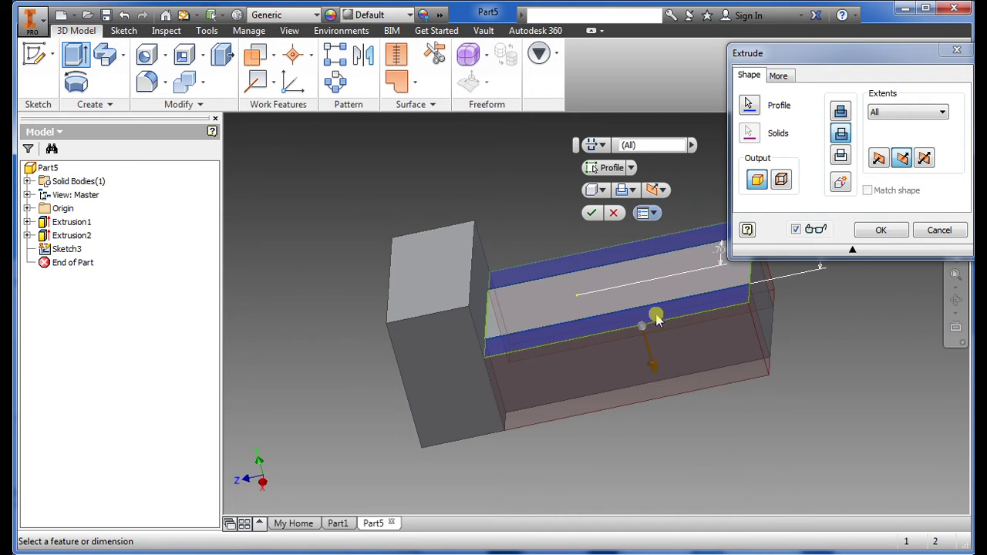
click(592, 215)
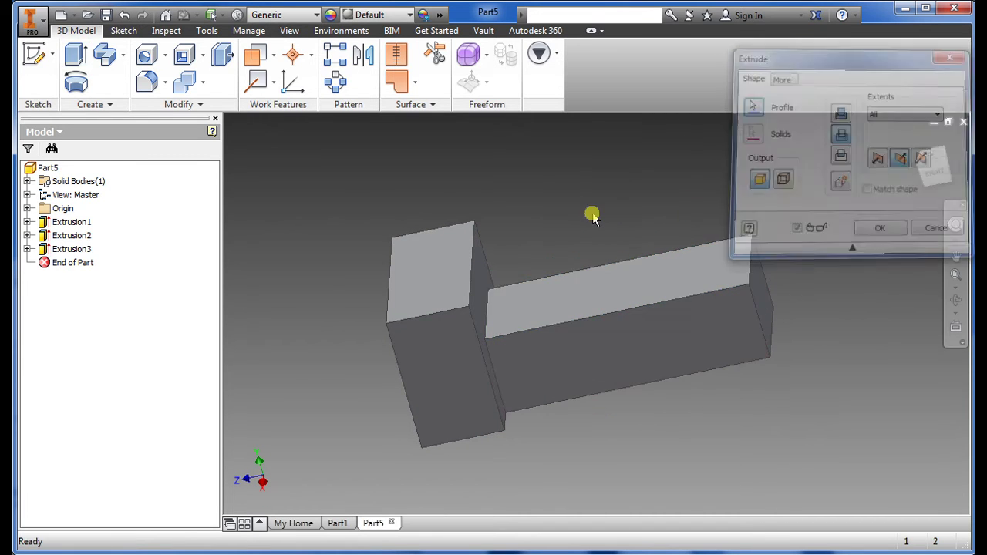
Start a sketch on the shank's top face and draw a line across its full width, about 0.74 in from the free end.
shift+middle_drag(591, 214, 601, 424)
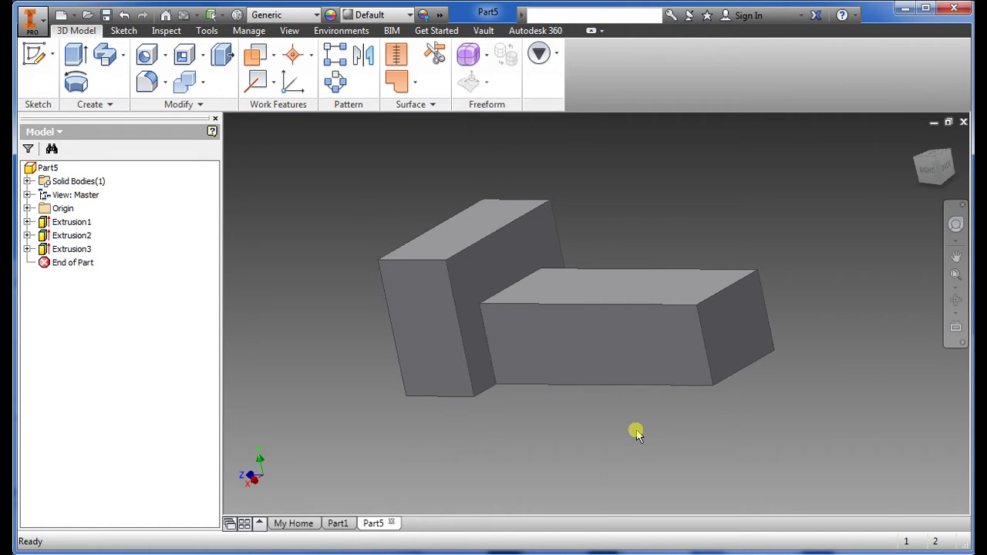
click(675, 277)
shift+middle_drag(579, 393, 605, 425)
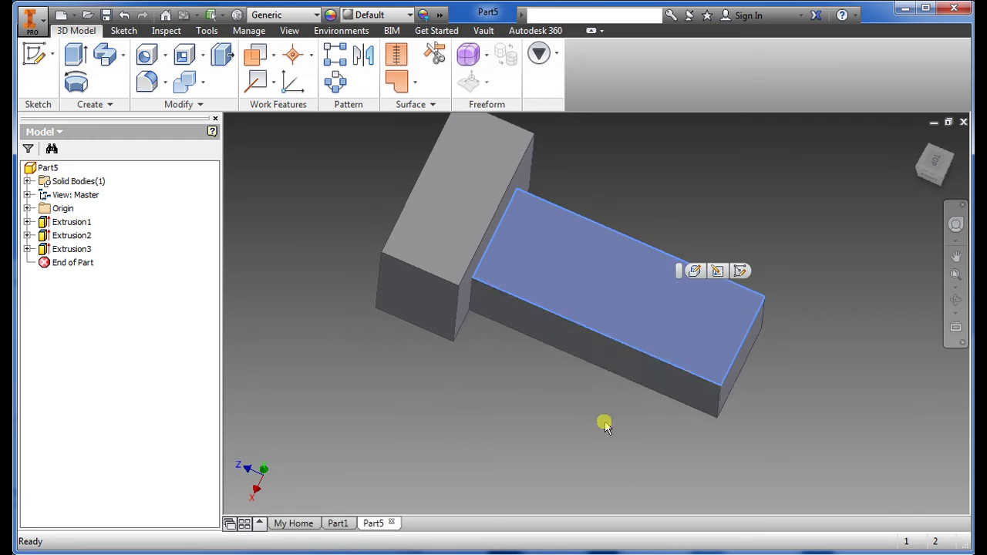
click(34, 54)
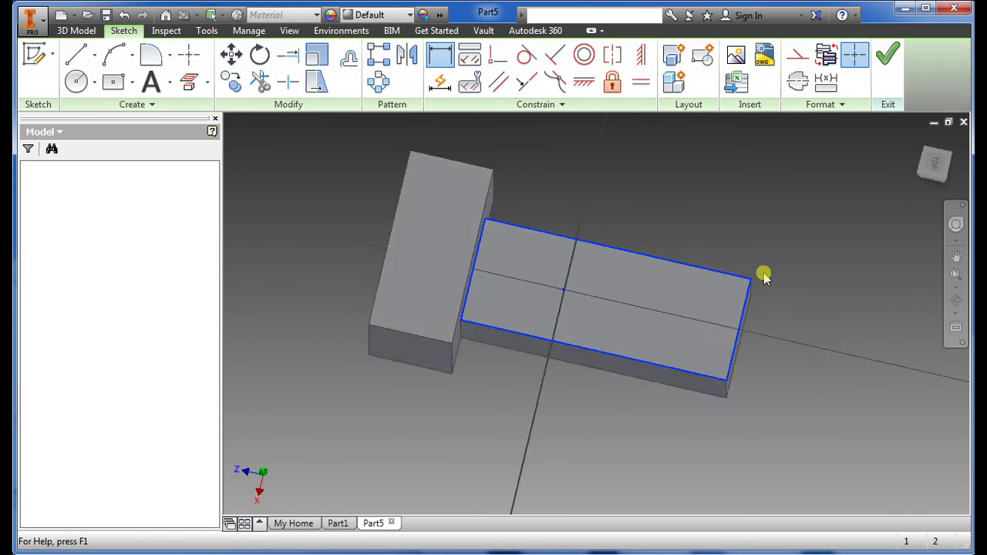
key(l)
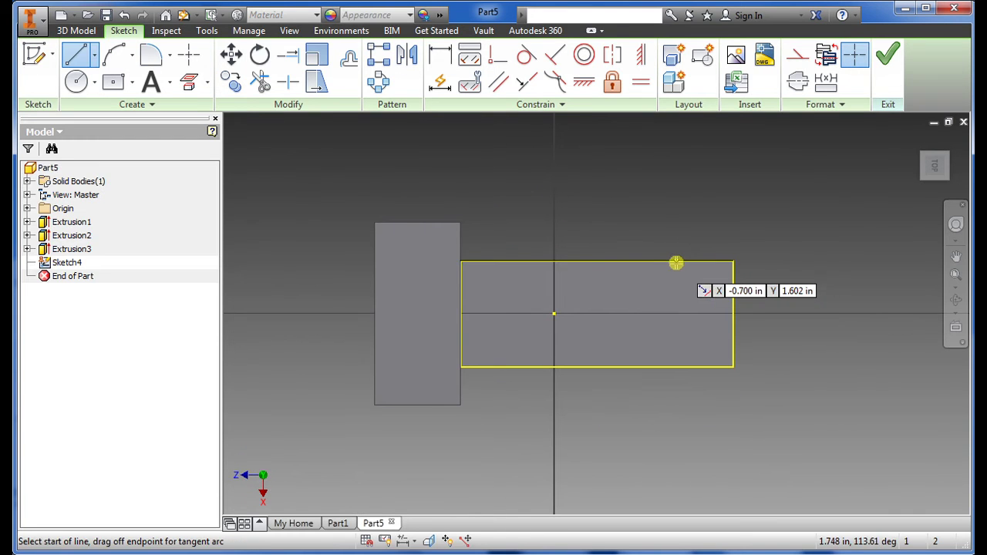
click(675, 263)
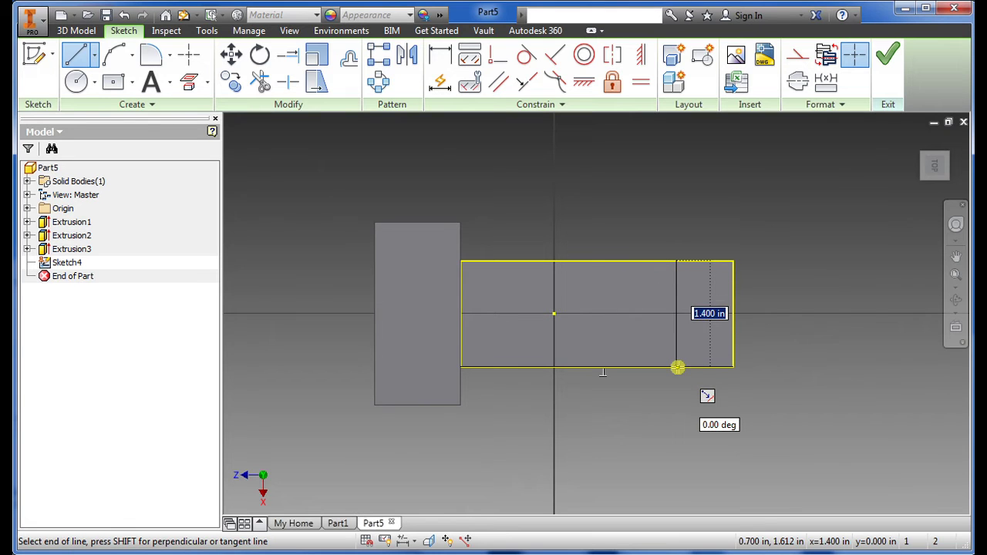
click(677, 367)
key(Escape)
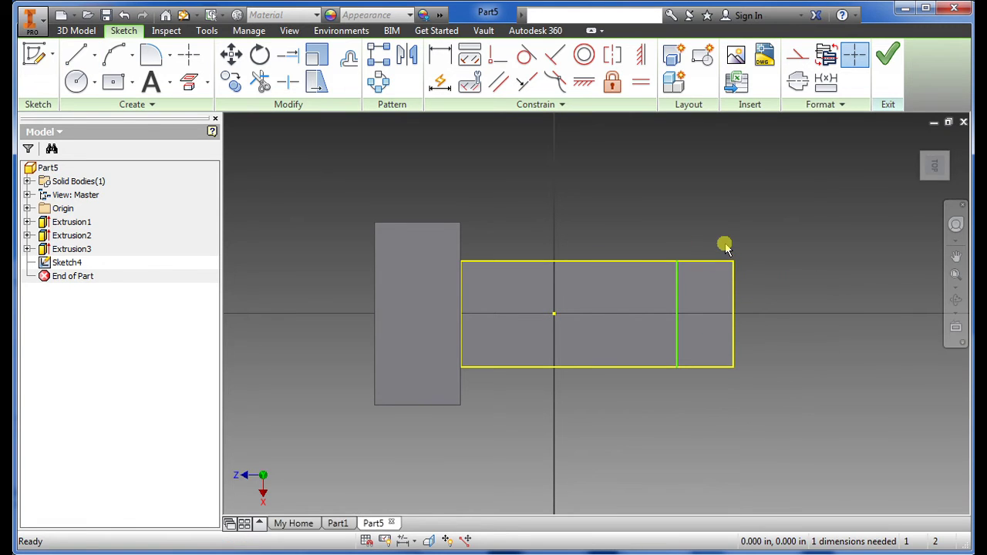
Dimension the crosswise line 0.76 in from the shank's end edge and finish the sketch.
click(440, 56)
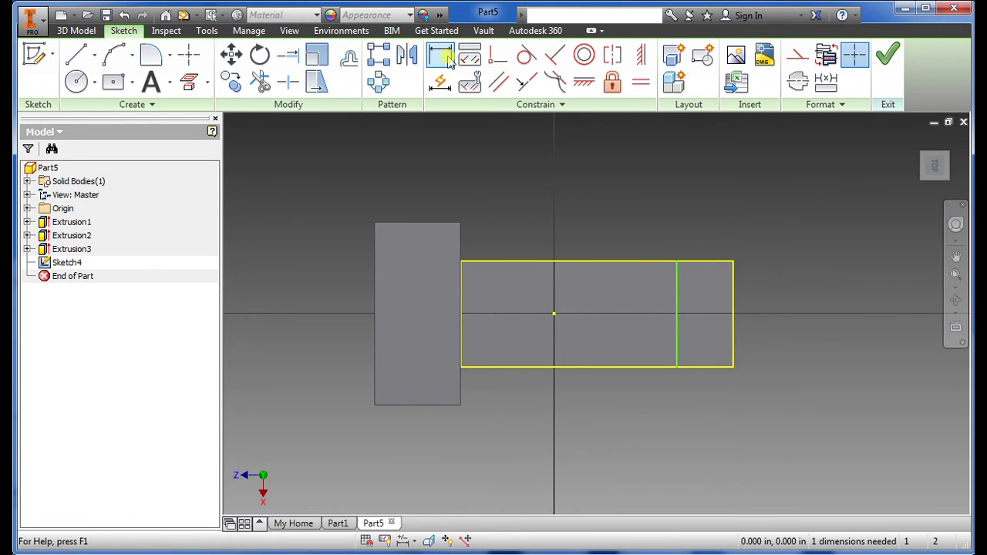
click(678, 287)
click(734, 286)
click(711, 214)
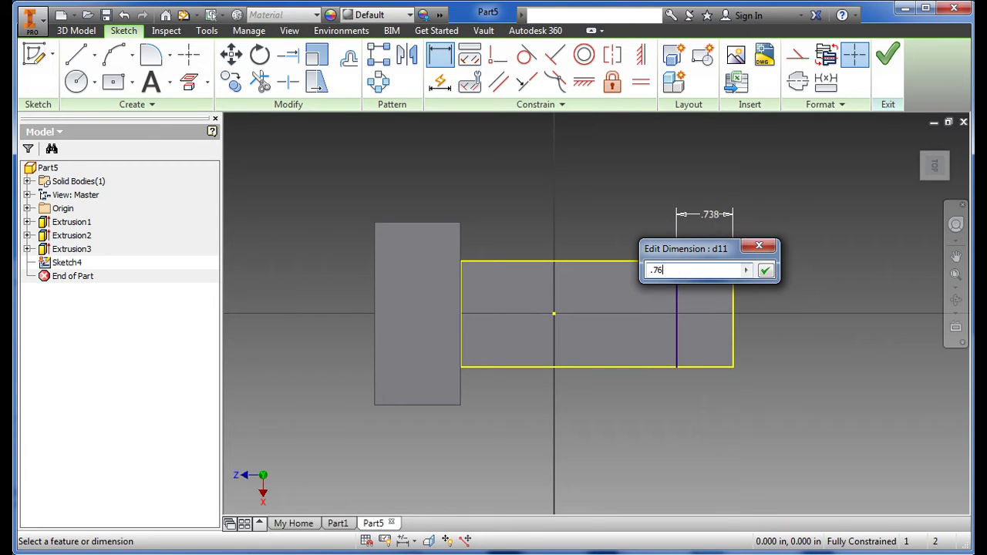
key(Return)
click(887, 54)
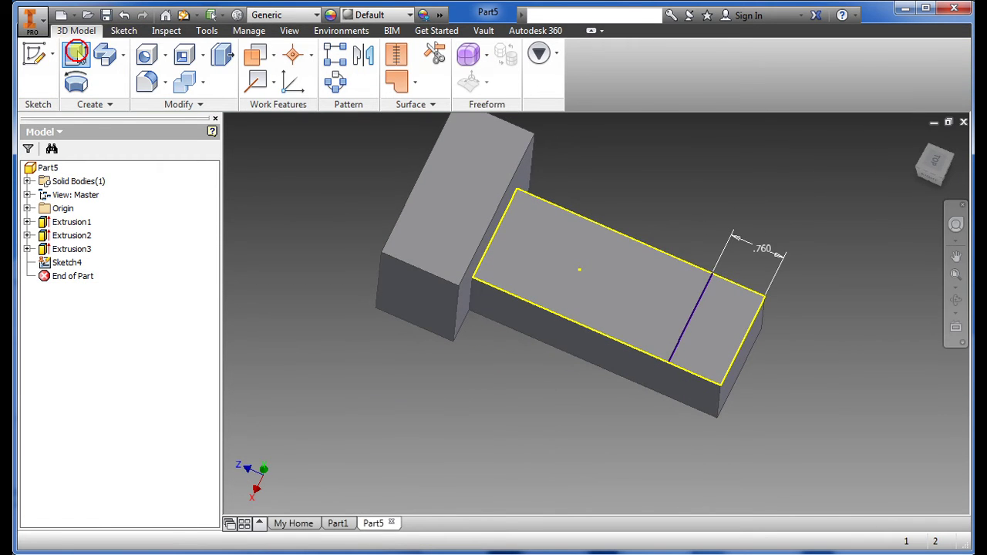
Extrude the rectangle at the shank's free end as a cut 0.44 in deep.
click(77, 54)
click(708, 330)
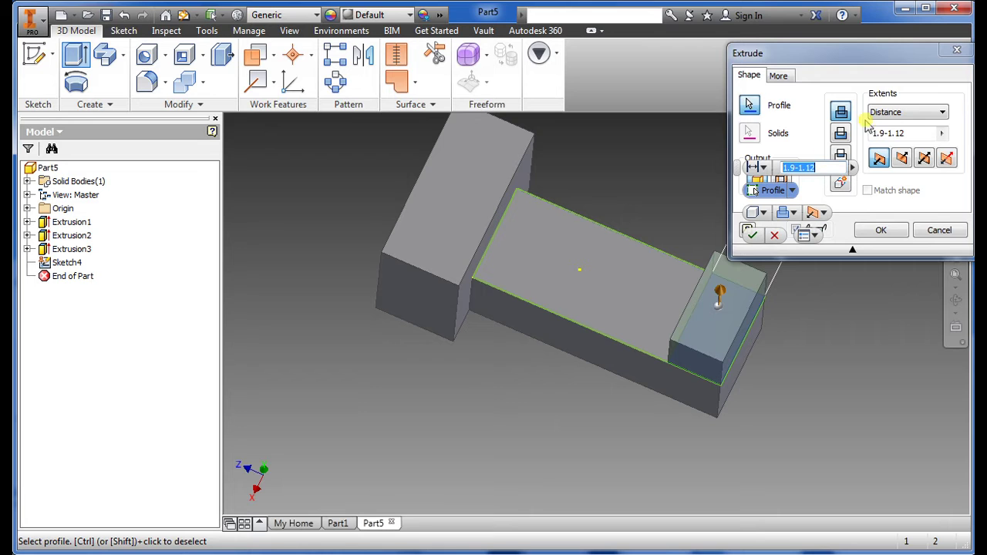
drag(832, 53, 808, 42)
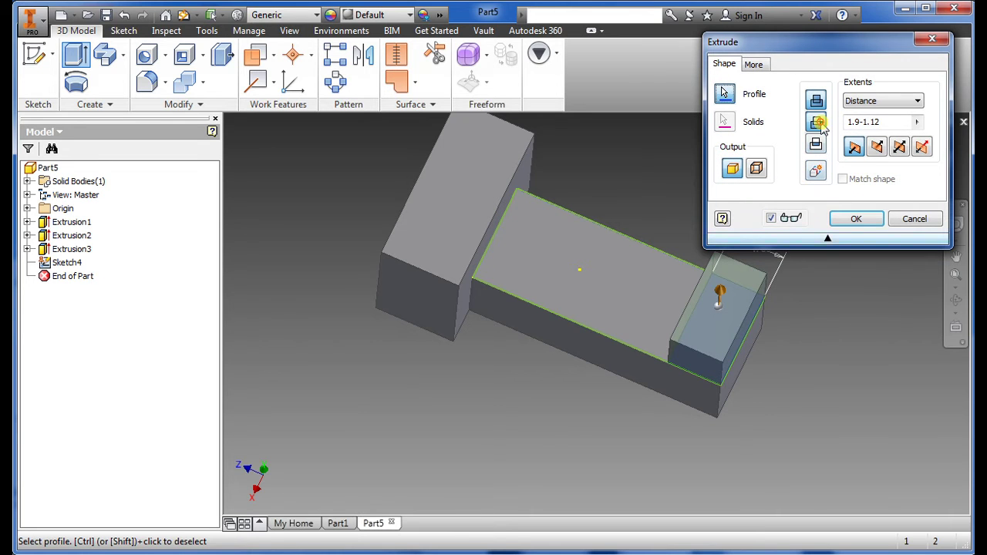
click(818, 123)
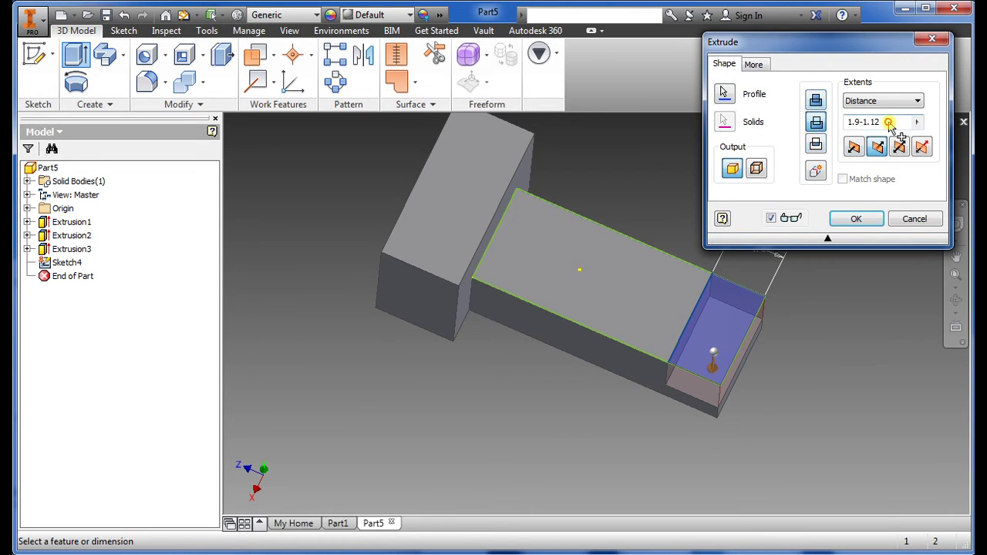
click(860, 120)
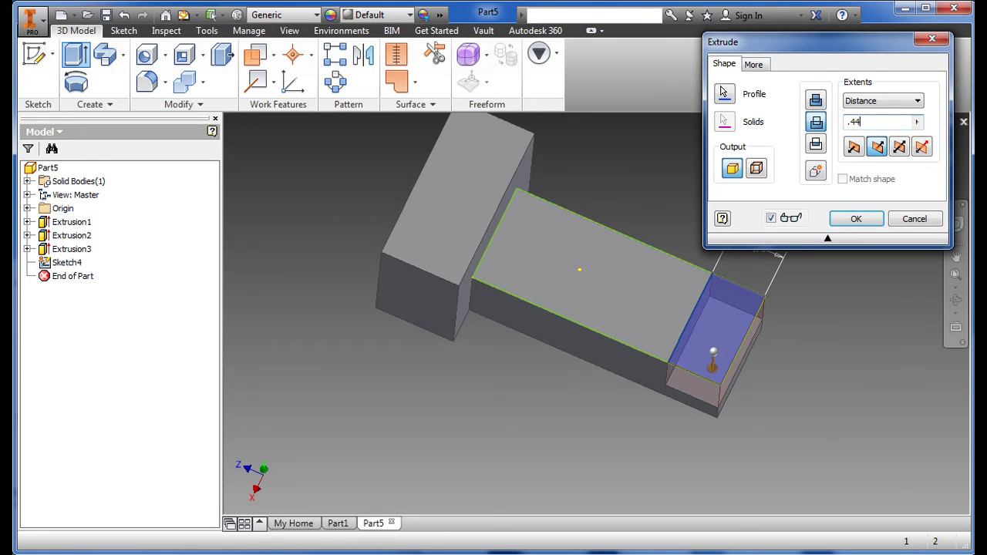
text(.44)
key(Return)
Start a sketch on the bottom face and draw a construction centerline about 2.97 in long from the center point past the shank's end.
mouse_move(822, 401)
shift+middle_down()
mouse_move(606, 392)
mouse_move(588, 347)
mouse_move(682, 357)
mouse_move(620, 381)
mouse_move(764, 399)
mouse_move(832, 385)
mouse_move(865, 400)
mouse_move(789, 370)
mouse_move(687, 363)
shift+middle_up()
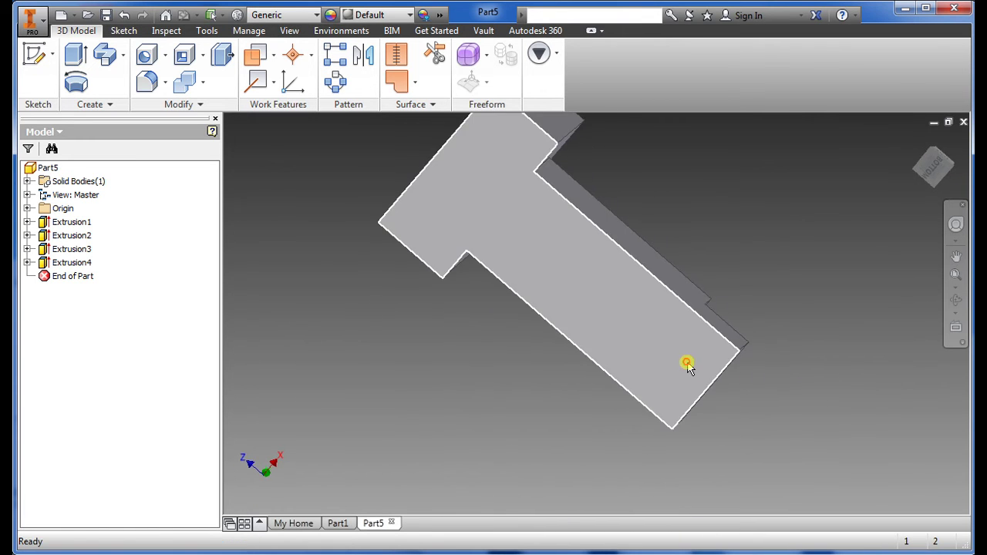
click(687, 363)
click(37, 54)
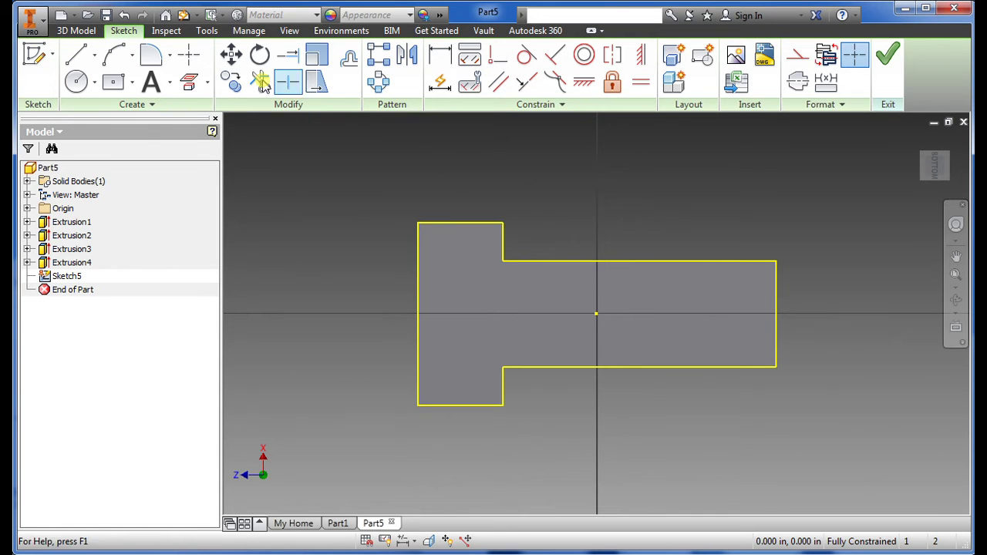
click(79, 57)
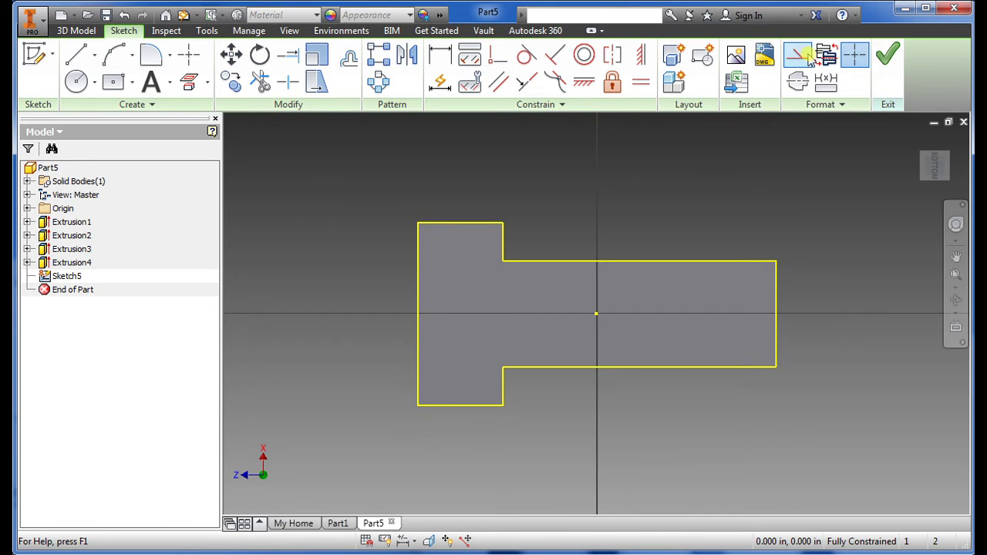
click(798, 61)
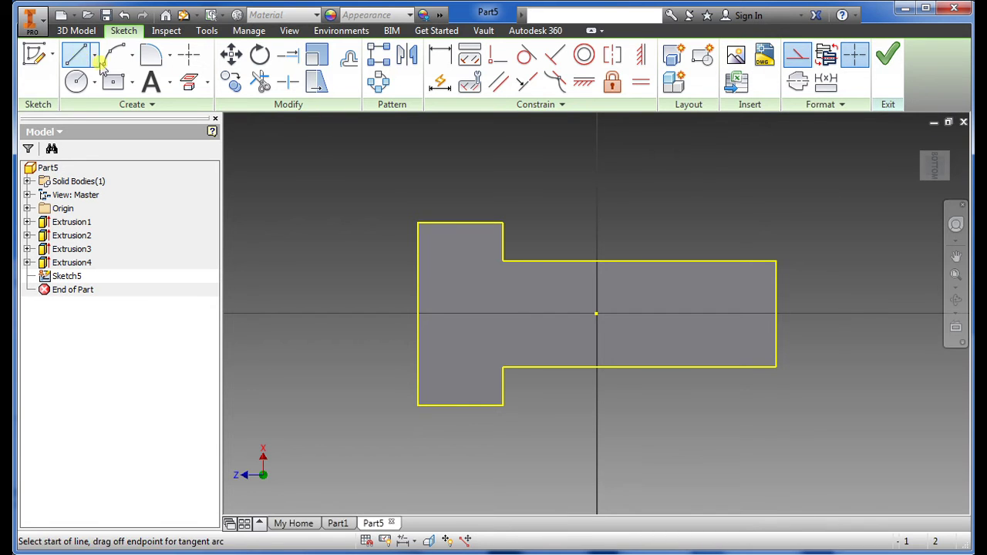
click(596, 312)
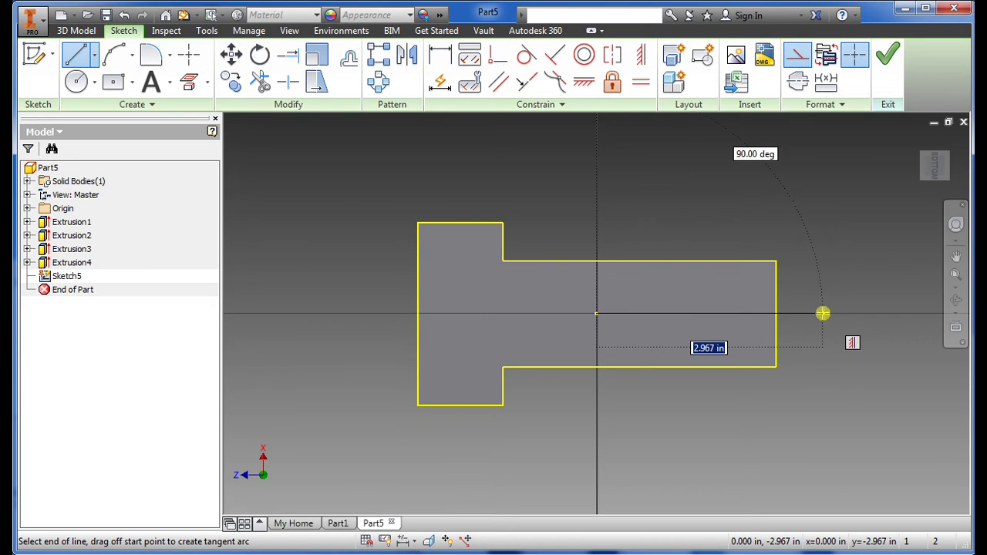
click(823, 313)
key(Escape)
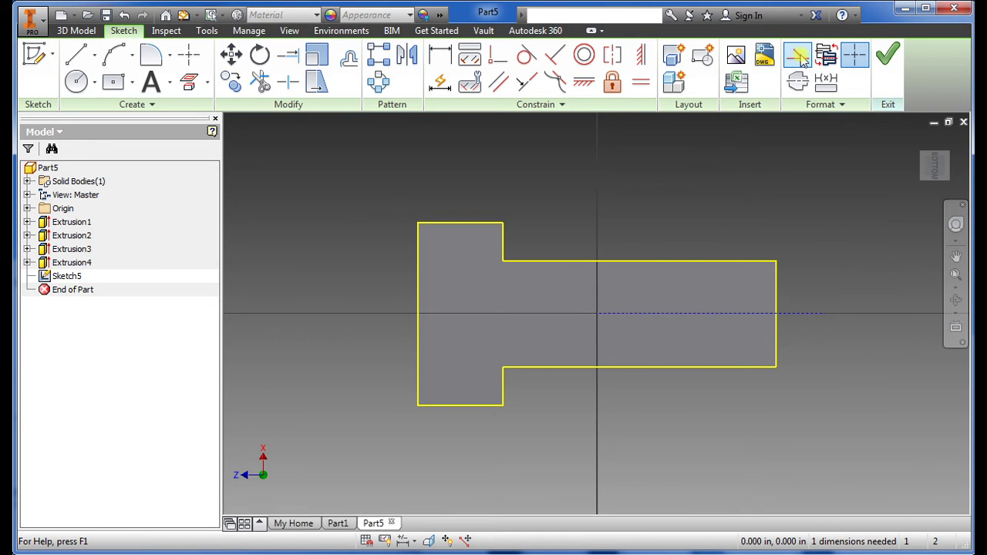
click(802, 61)
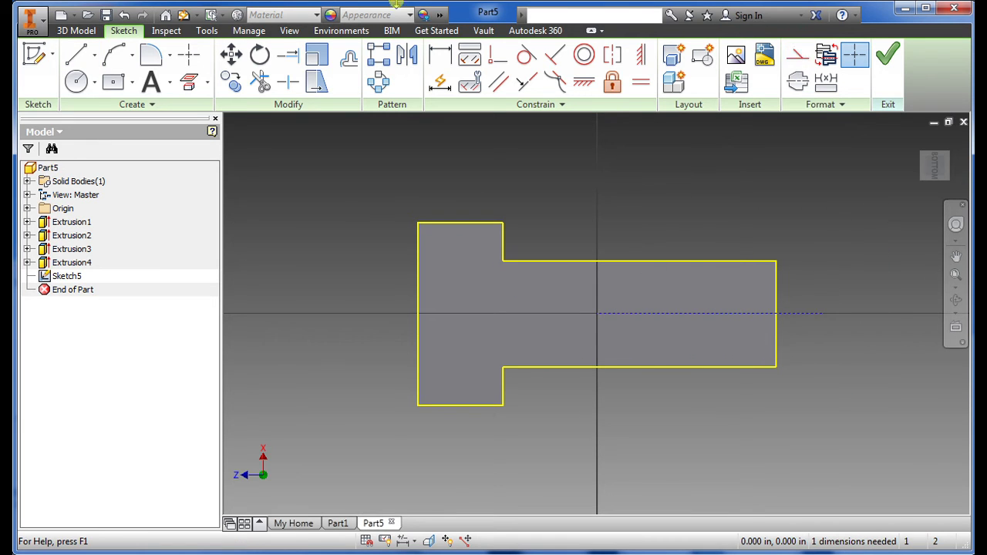
Draw two slanted lines from the midpoint of the shank's end edge past its opposite long edges, about 61° apart.
click(70, 60)
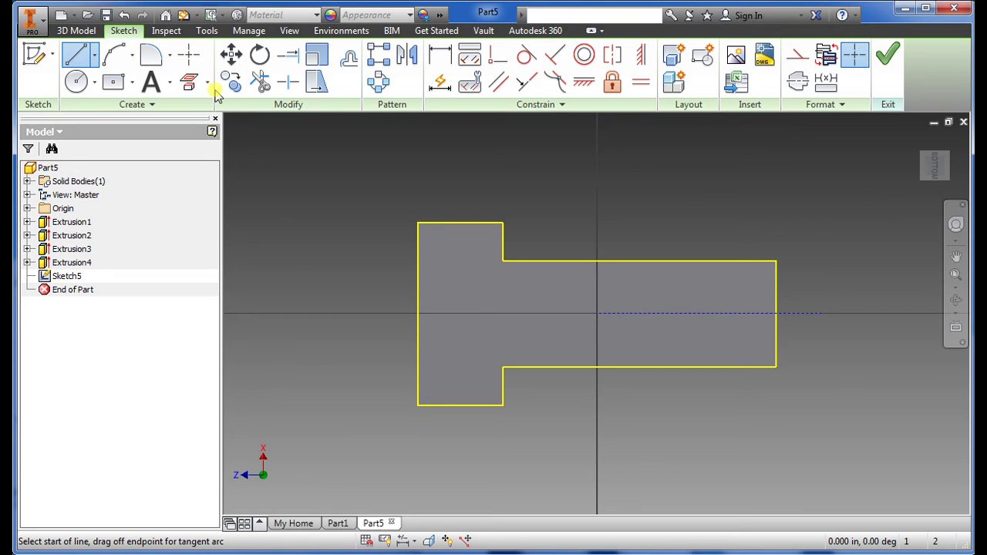
click(776, 313)
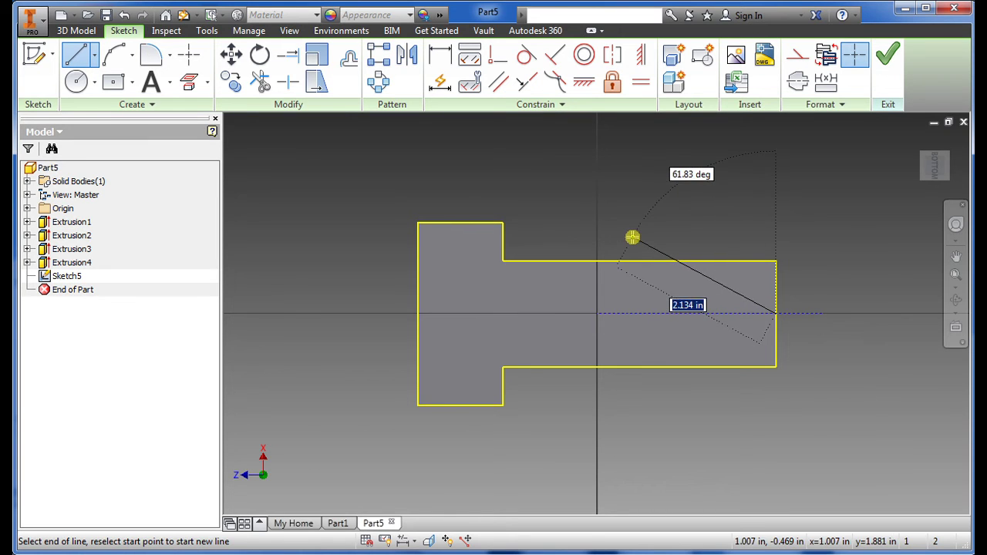
double_click(616, 231)
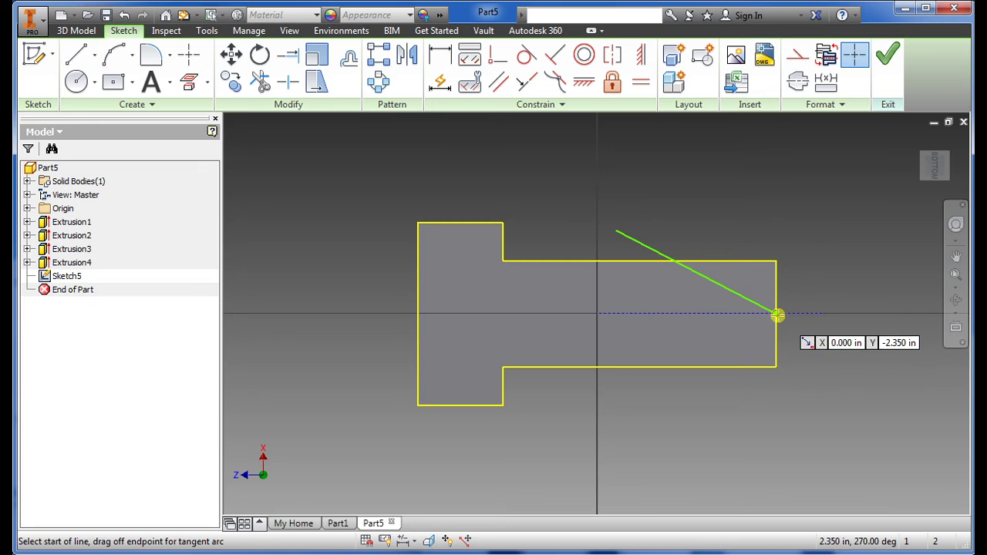
click(775, 313)
double_click(636, 407)
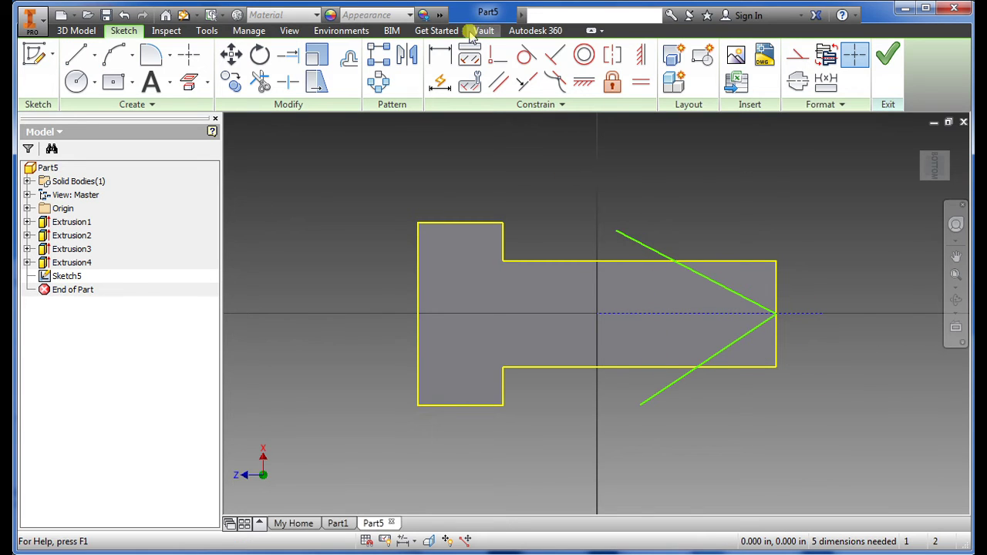
Dimension the angle between the two slanted lines as 60°.
click(445, 53)
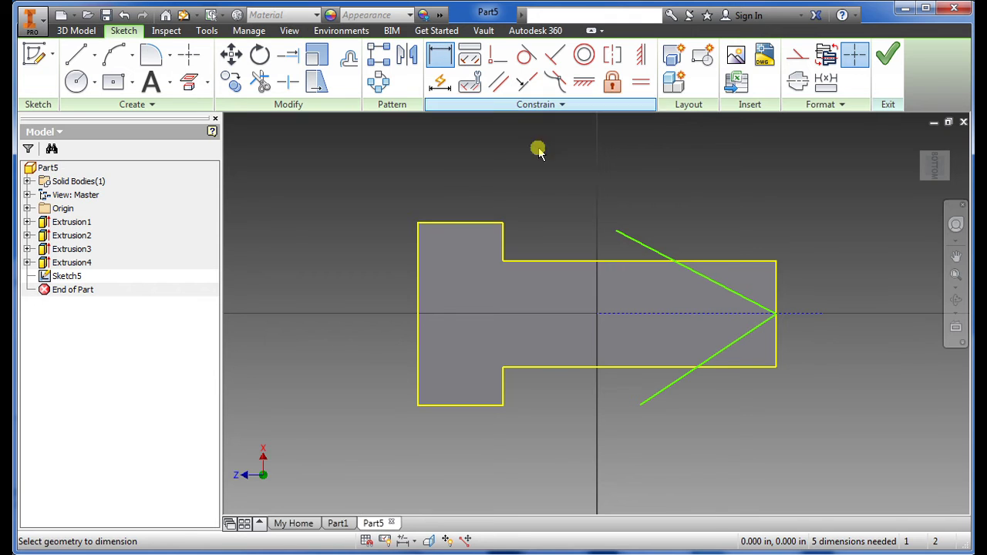
click(696, 273)
click(704, 365)
click(660, 323)
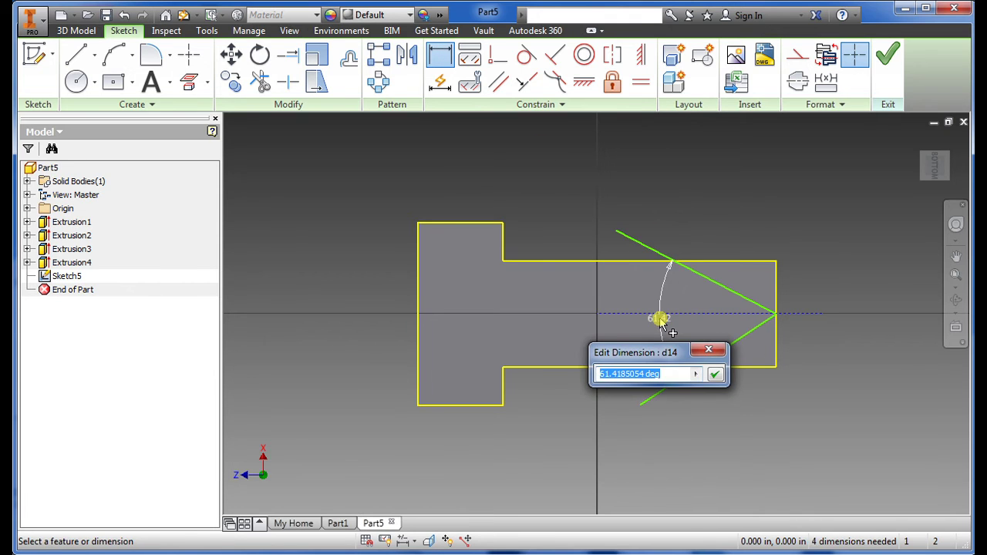
key(Return)
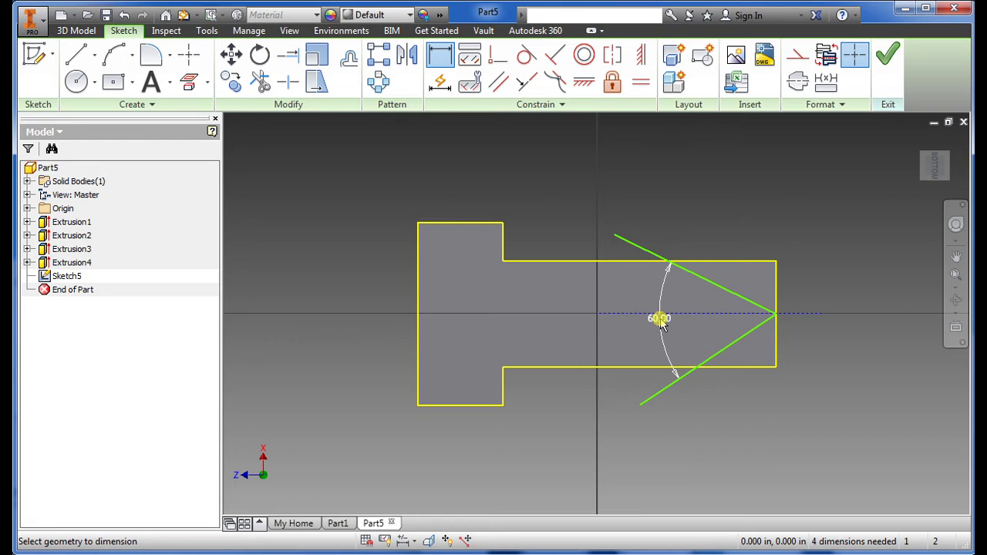
Dimension the angle between the upper slanted line and the construction centerline as 30°.
click(704, 284)
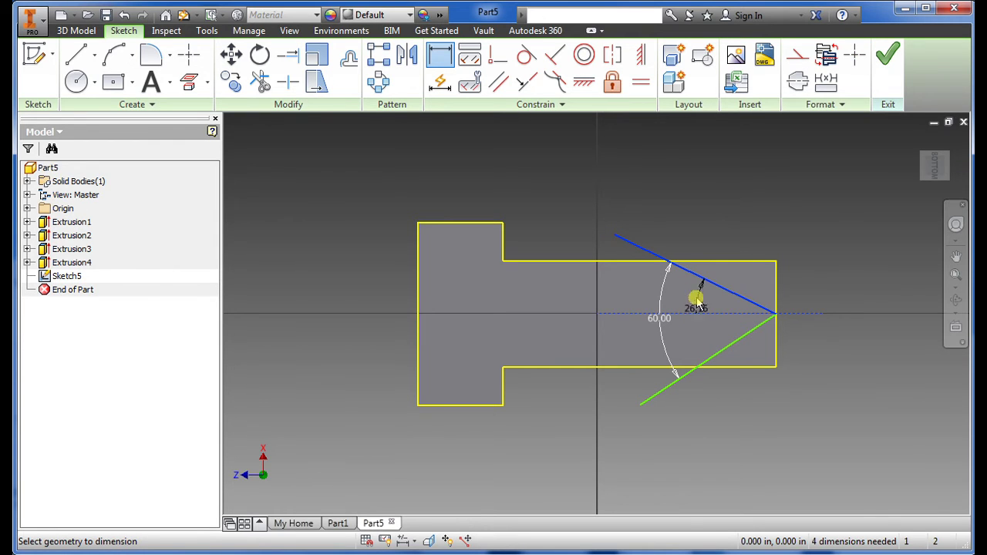
click(693, 296)
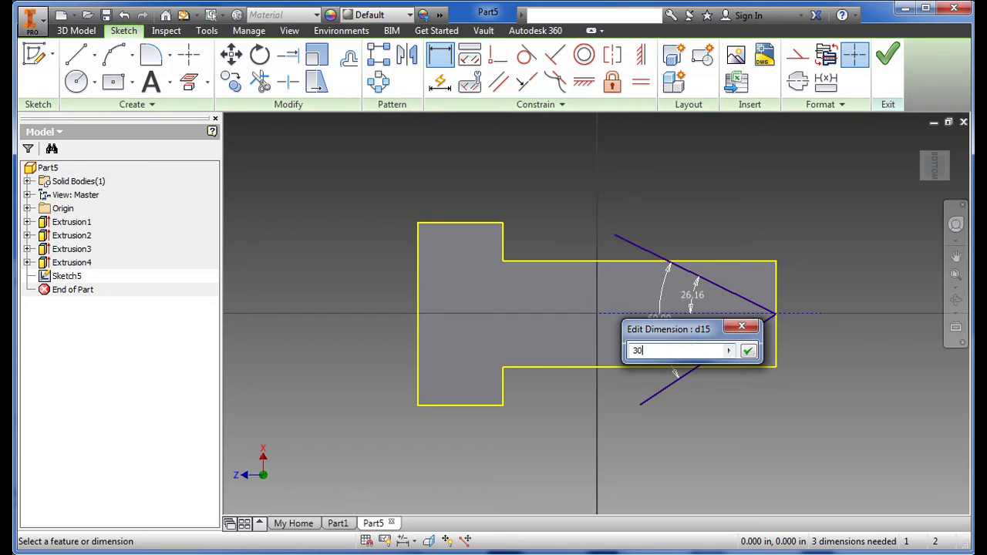
text(30)
key(Return)
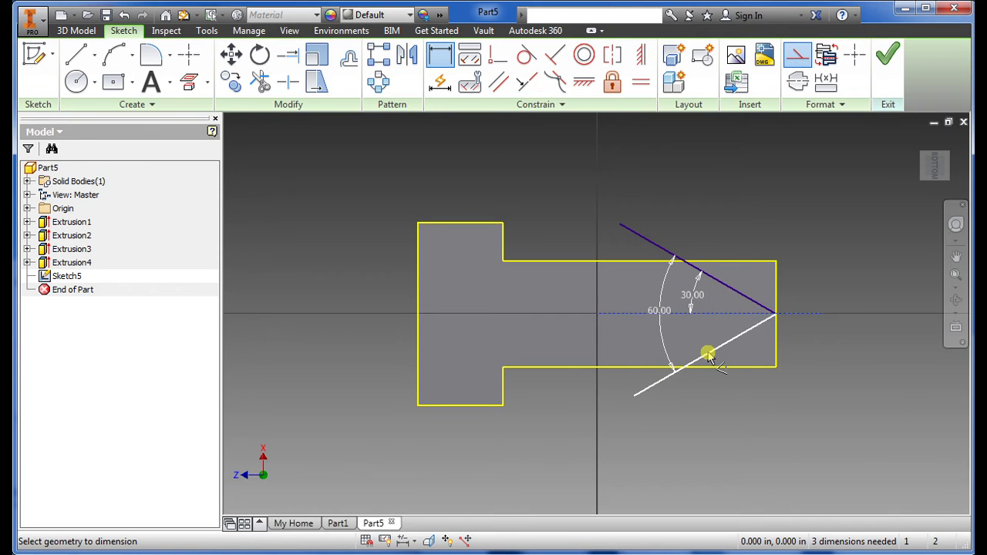
click(709, 352)
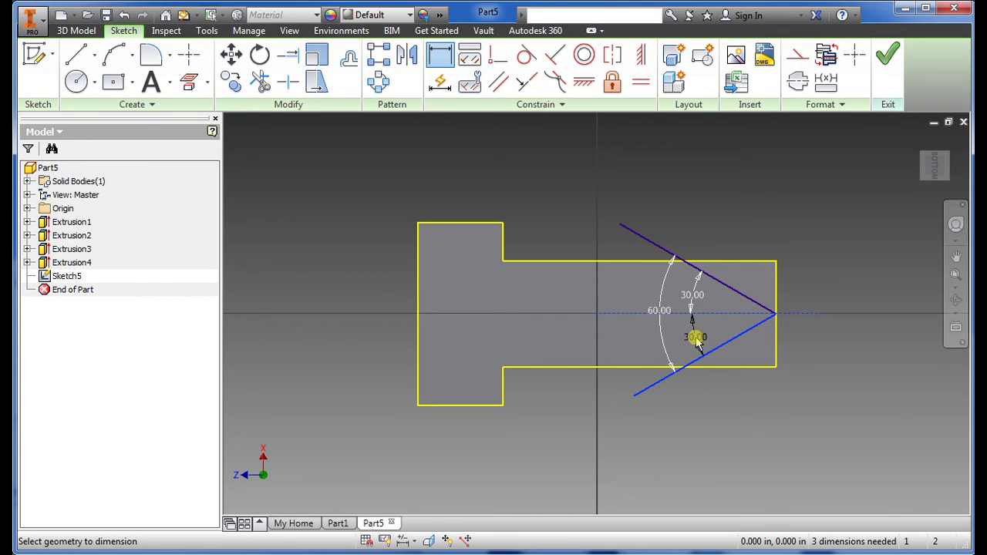
key(Escape)
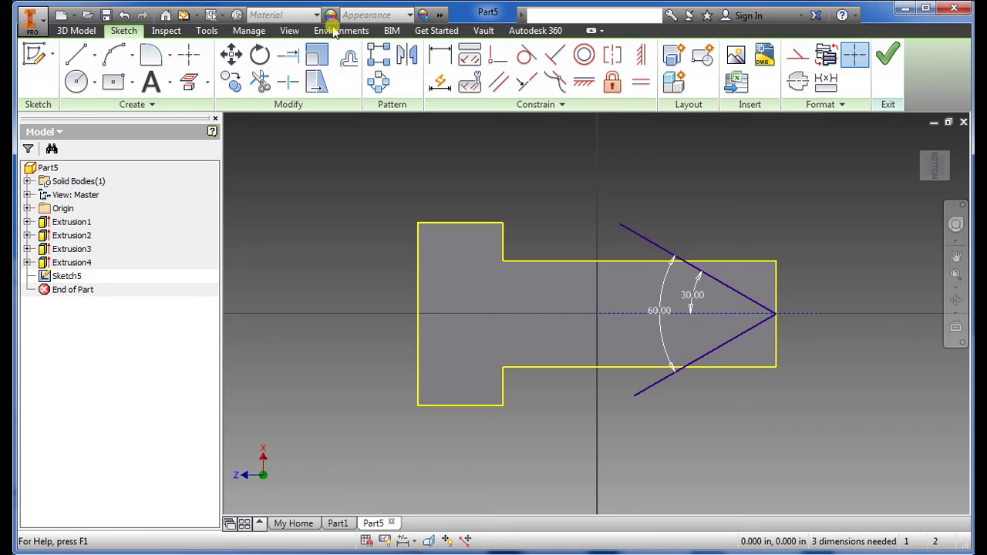
Trim the ends of both slanted lines that extend beyond the shank's long edges and finish the sketch.
click(260, 81)
click(640, 242)
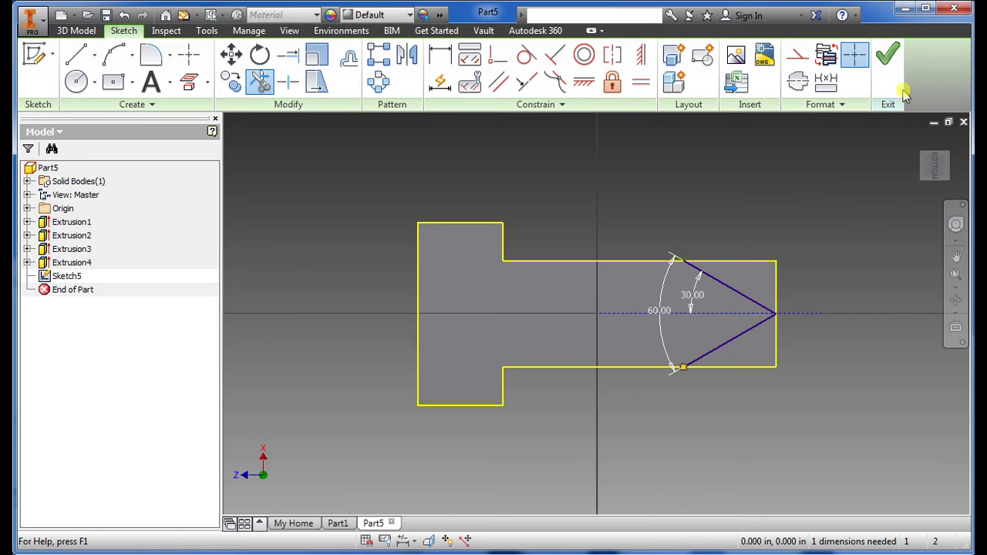
click(888, 54)
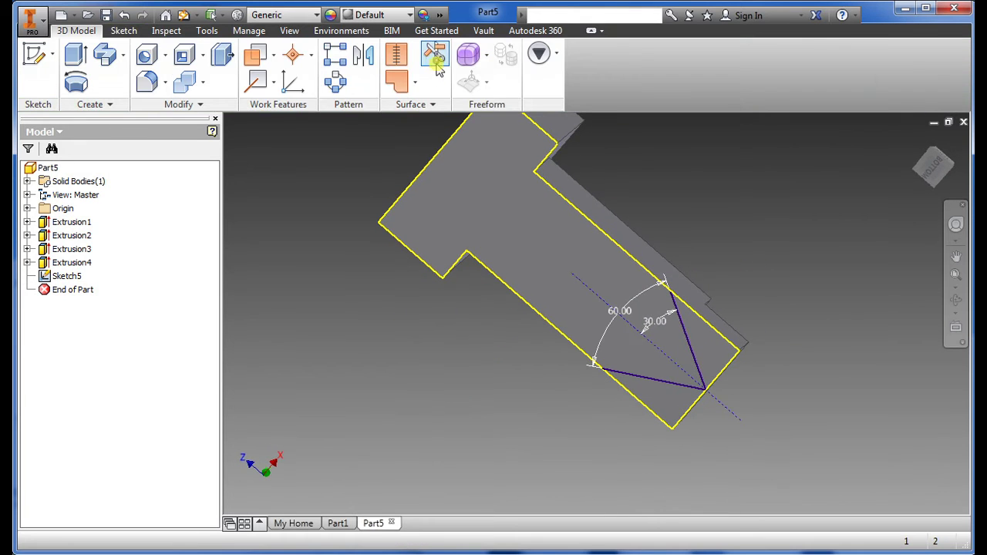
Extrude the two corner triangles outside the slanted lines as a cut through all, forming the shank's point.
click(75, 52)
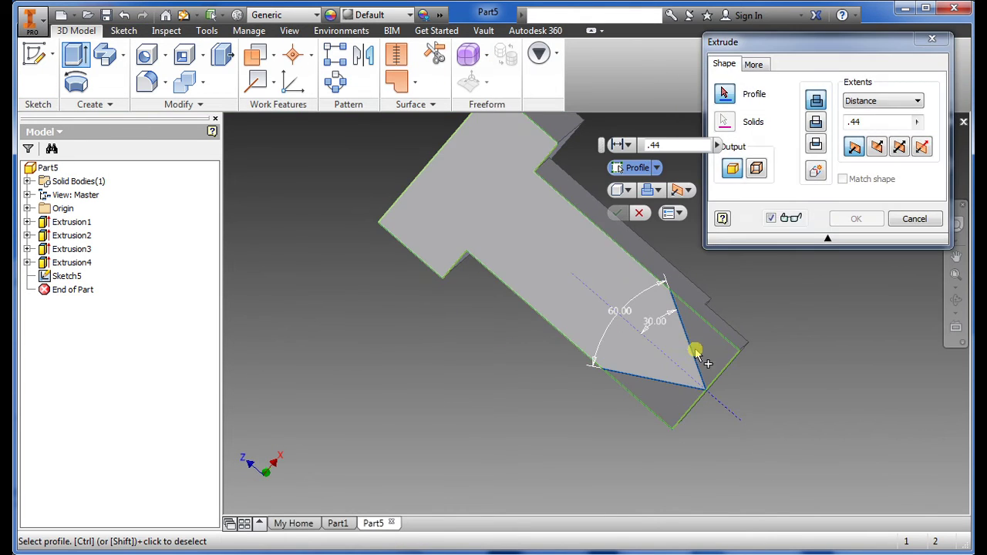
click(706, 353)
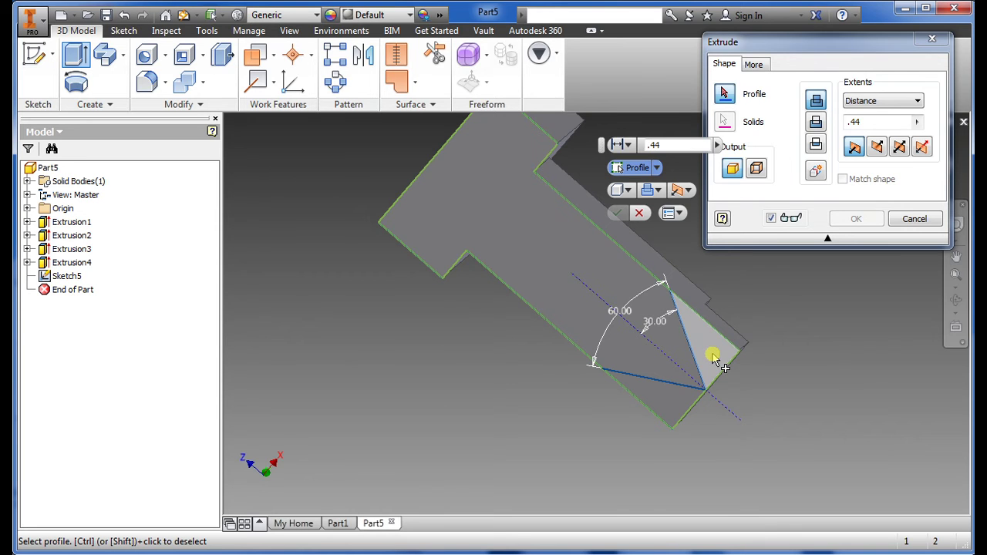
click(715, 356)
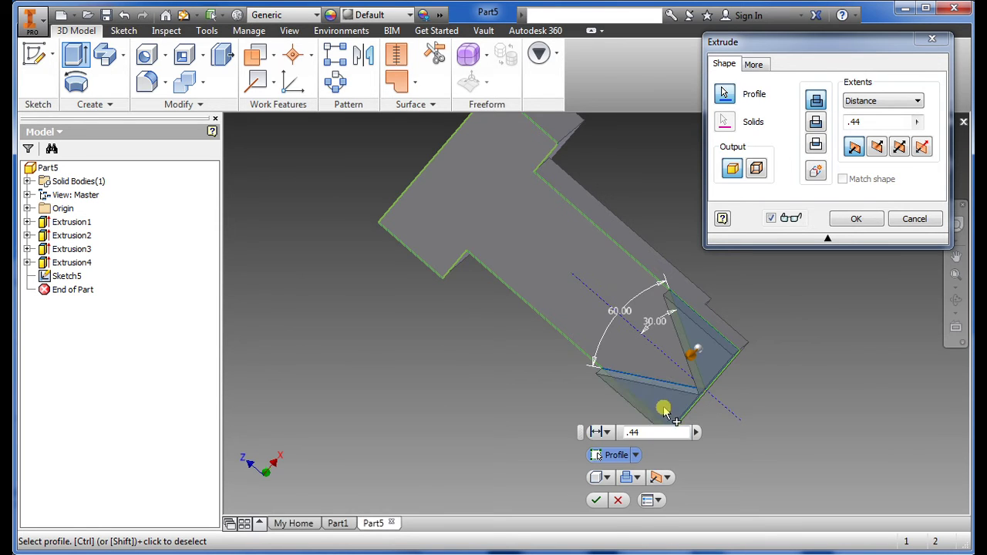
click(637, 482)
click(651, 510)
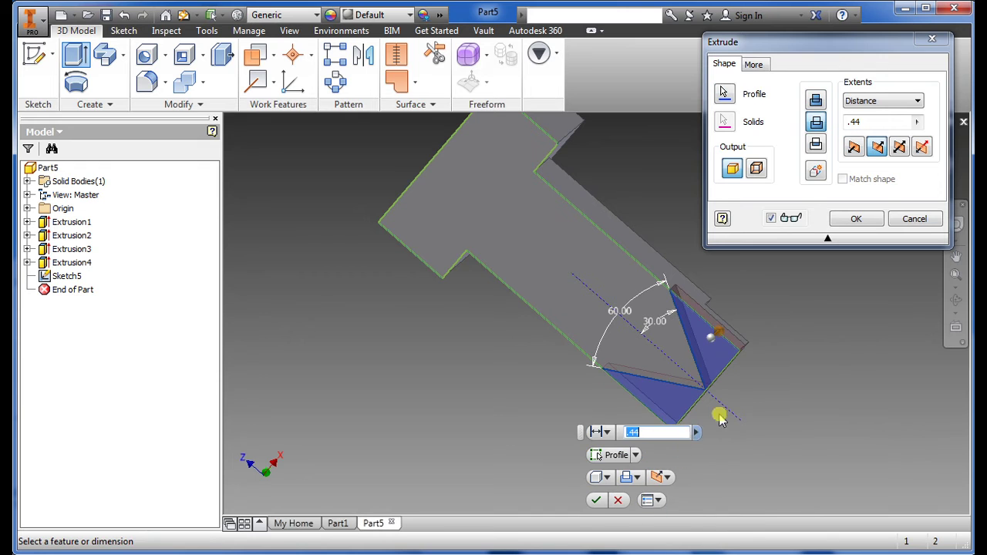
click(613, 433)
click(594, 519)
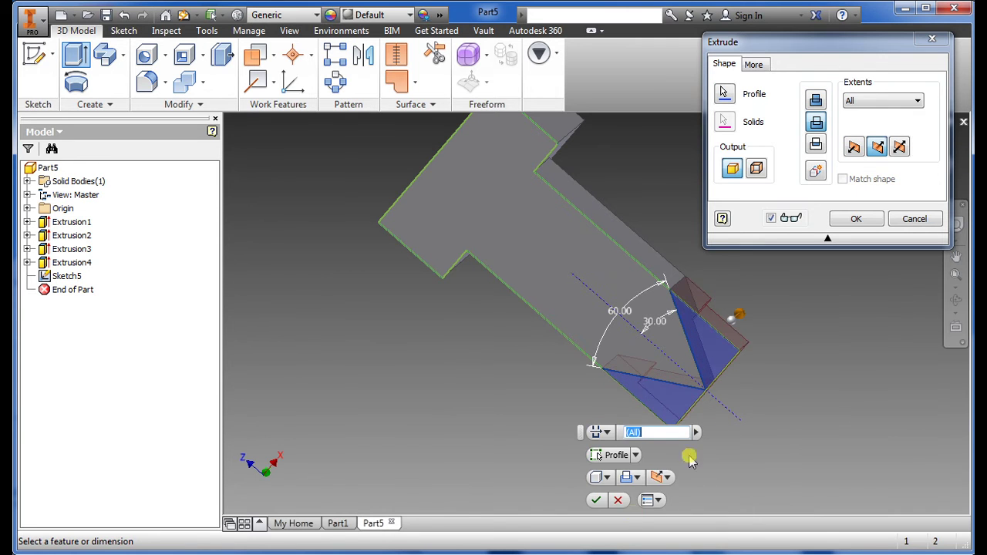
click(599, 500)
Sketch a three-line rectangular notch about 0.39 in deep and 1.43 in long on the head's top face, open at its outer edge.
shift+middle_drag(537, 373, 566, 441)
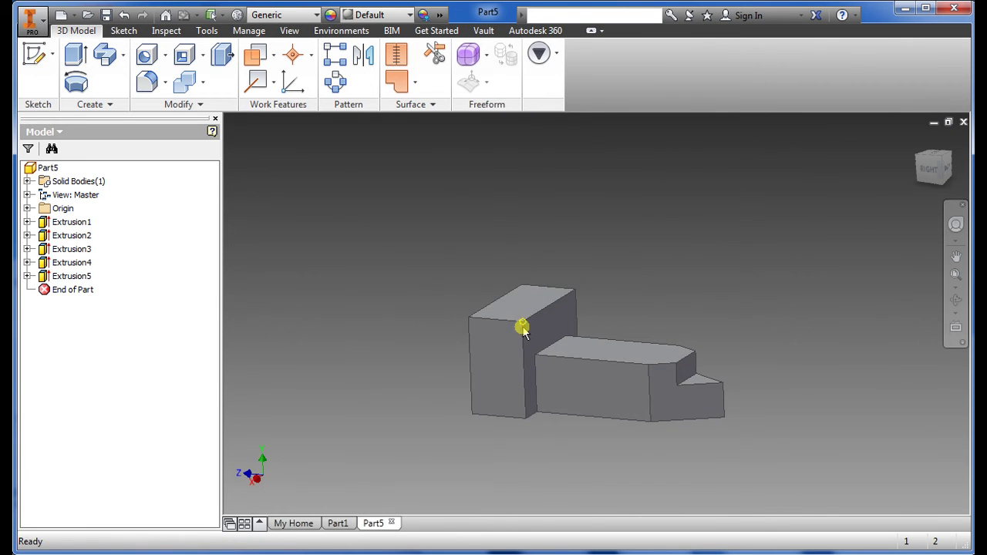
scroll(521, 324, down, 3)
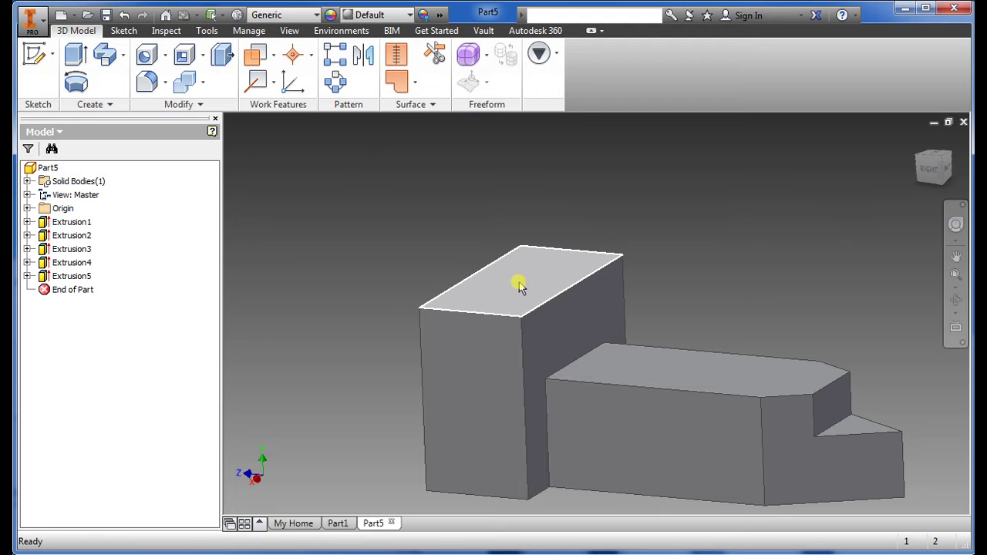
click(520, 287)
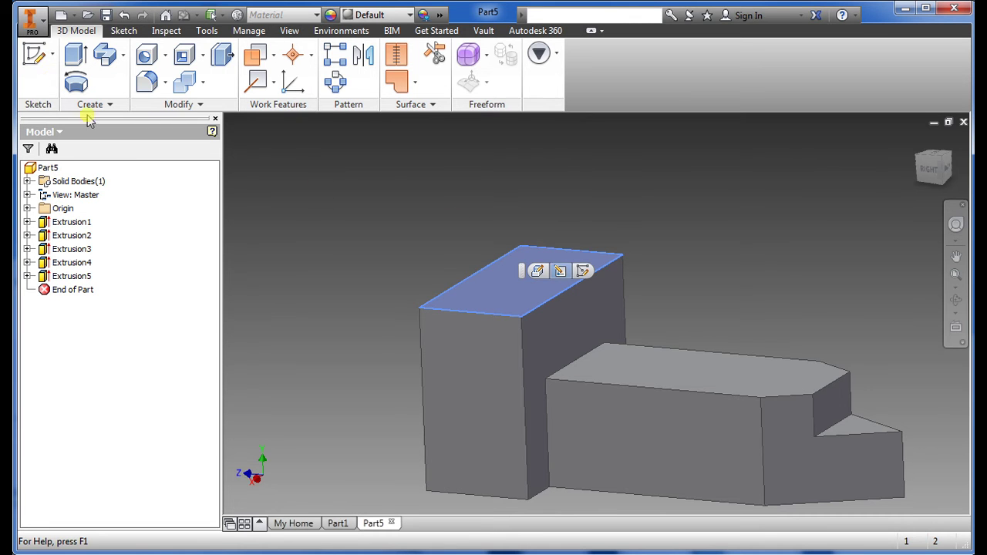
click(34, 55)
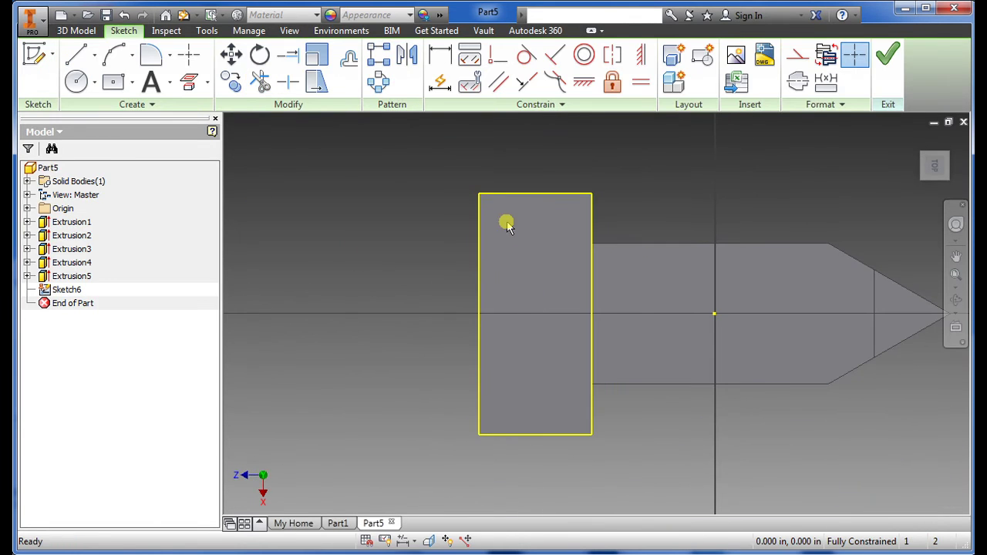
click(76, 54)
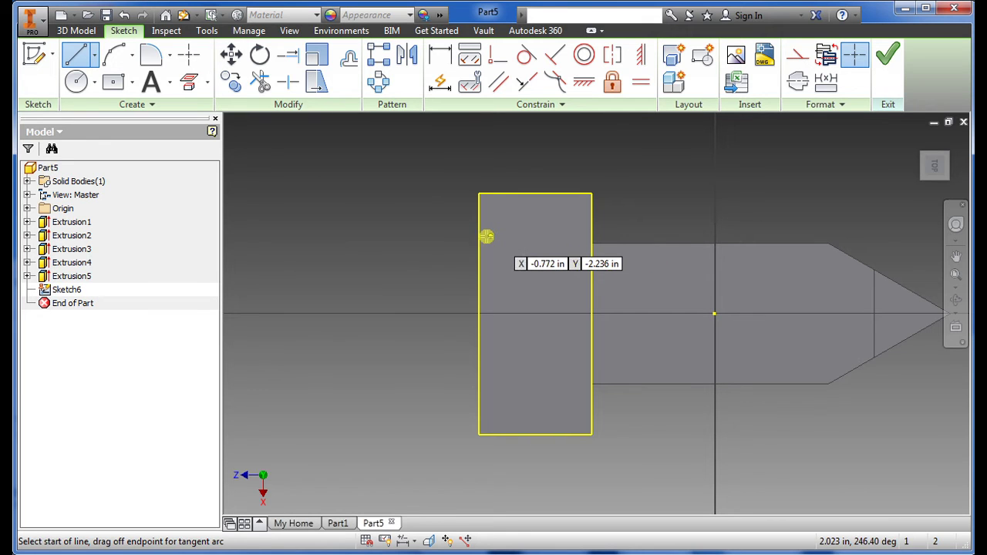
click(480, 236)
click(517, 237)
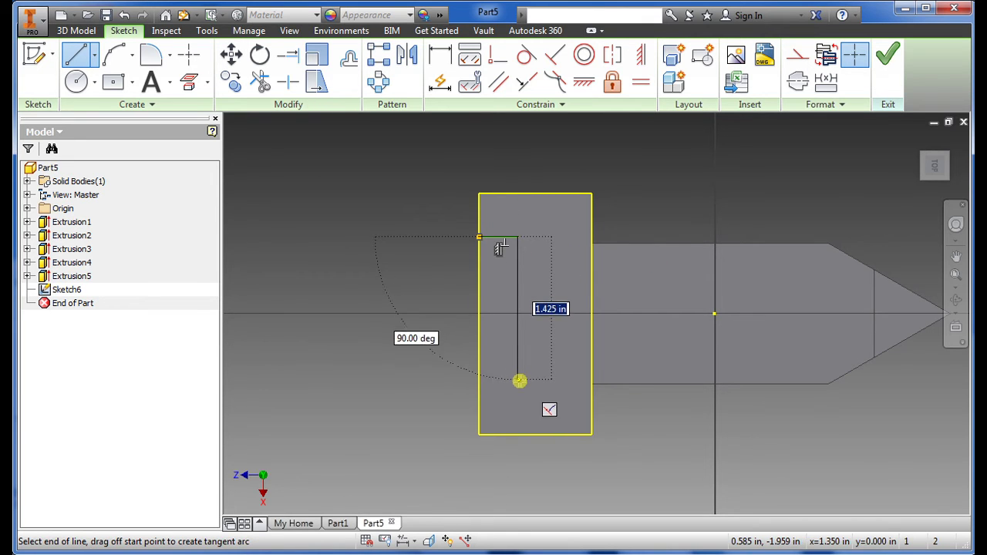
click(518, 380)
click(479, 380)
key(Escape)
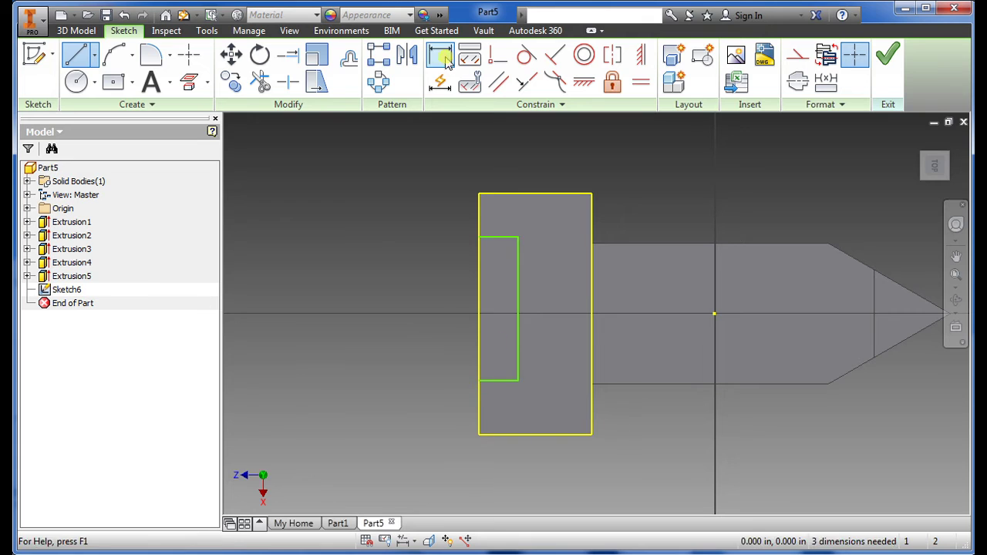
Dimension the notch's depth from the head's outer edge as 0.4 in.
click(440, 56)
click(501, 237)
click(502, 152)
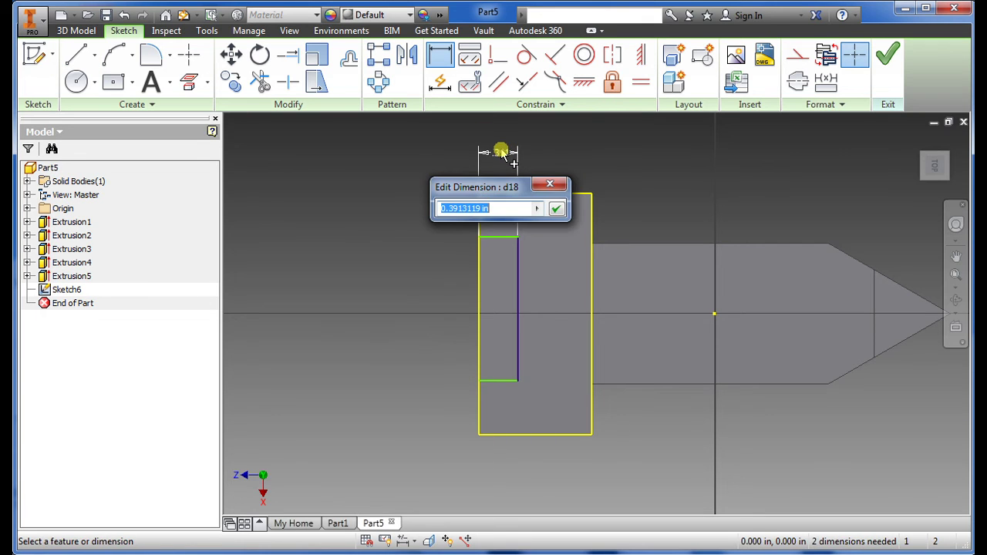
text(.4)
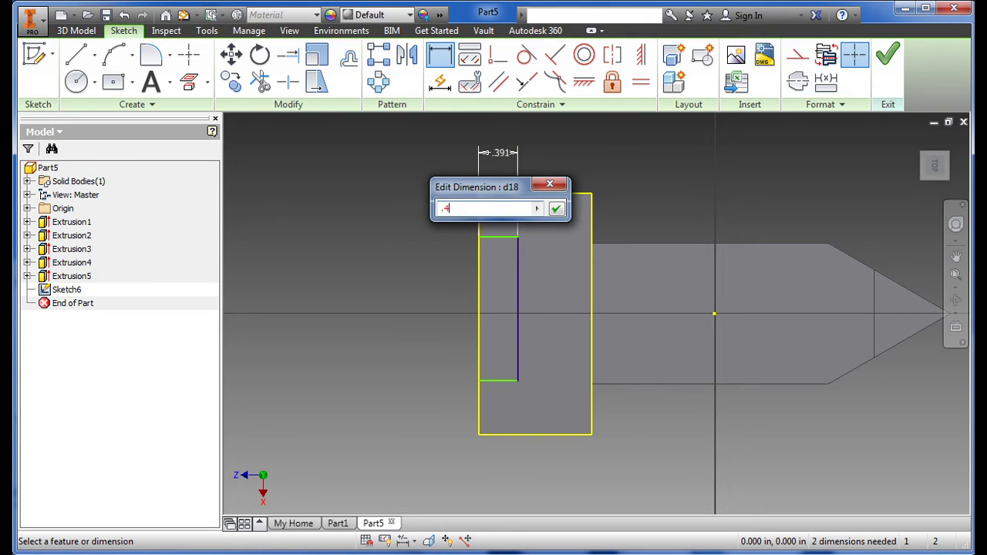
key(Return)
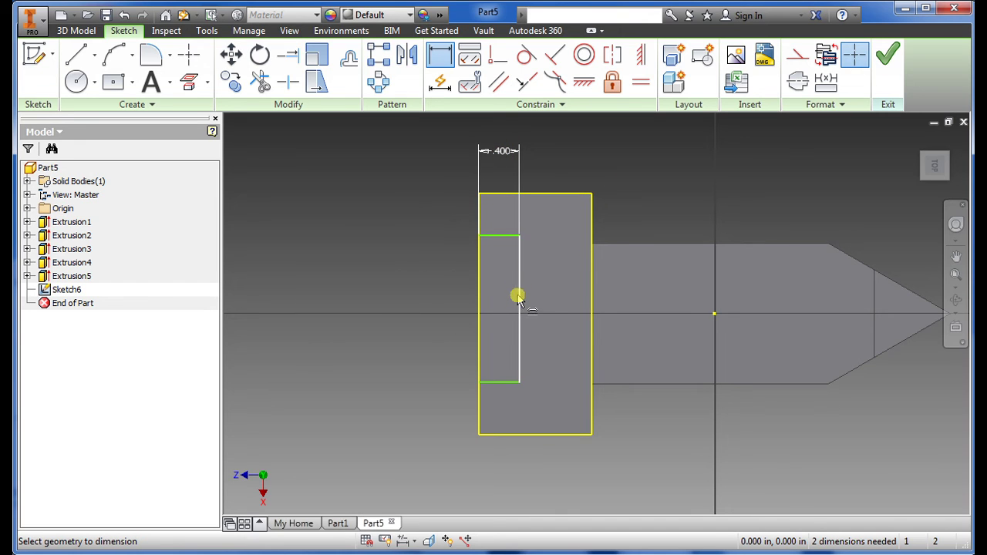
click(519, 301)
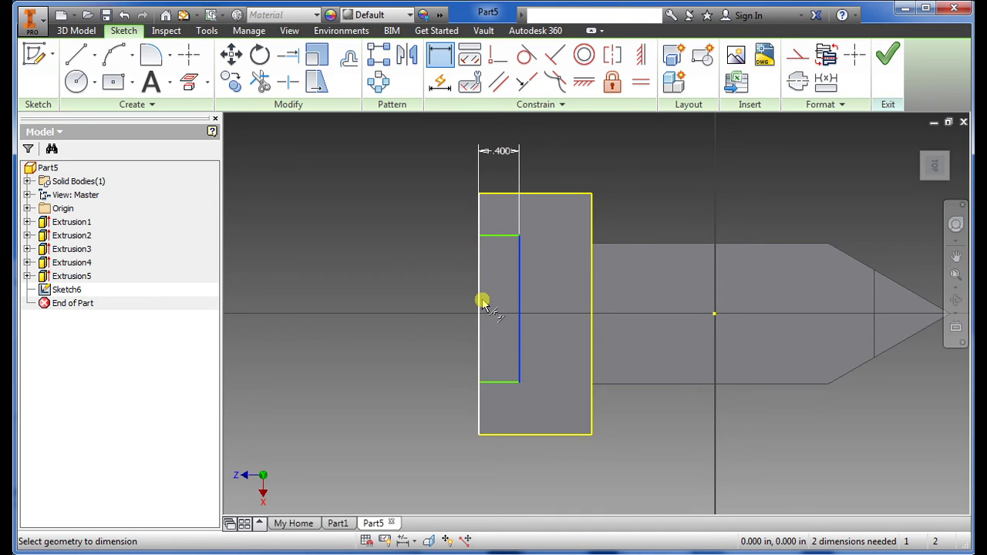
click(480, 300)
click(497, 301)
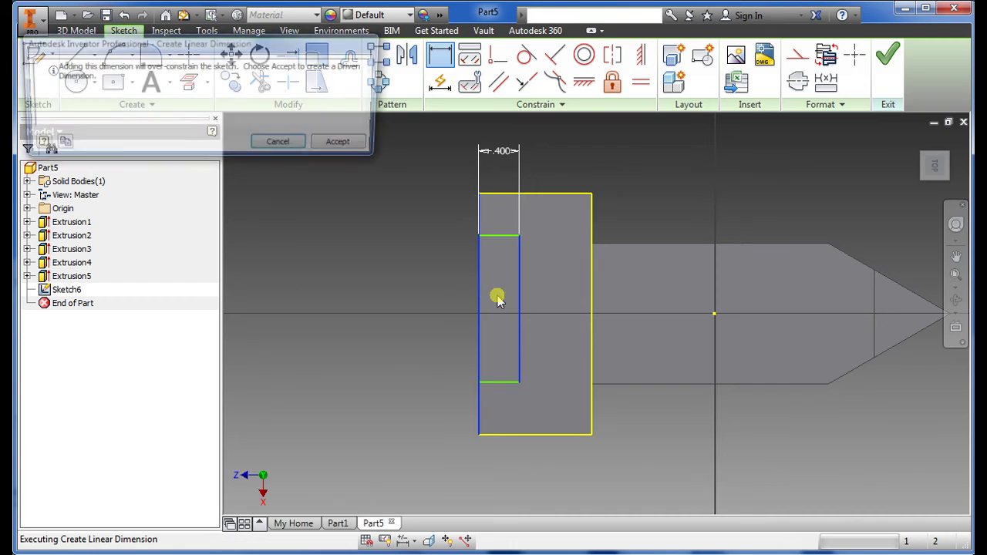
click(282, 147)
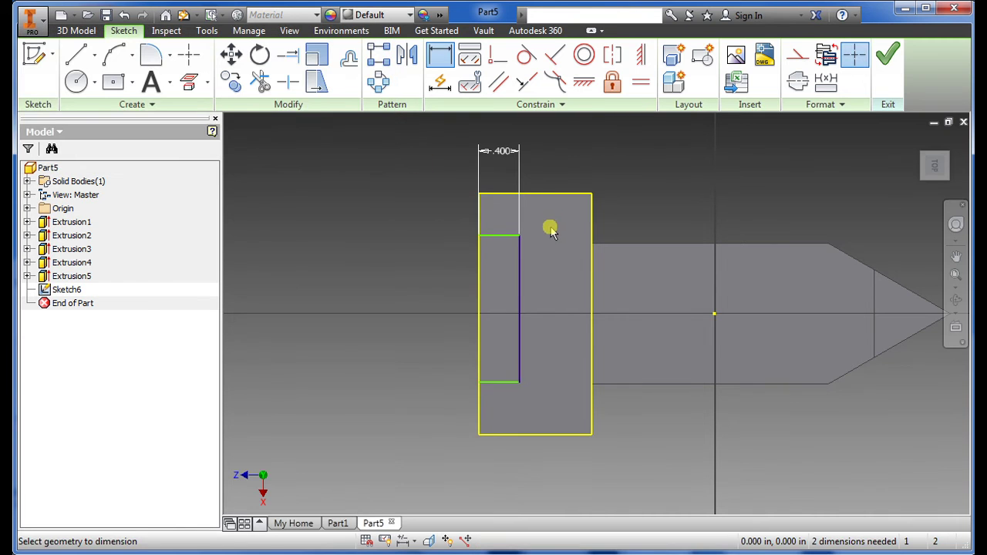
click(520, 290)
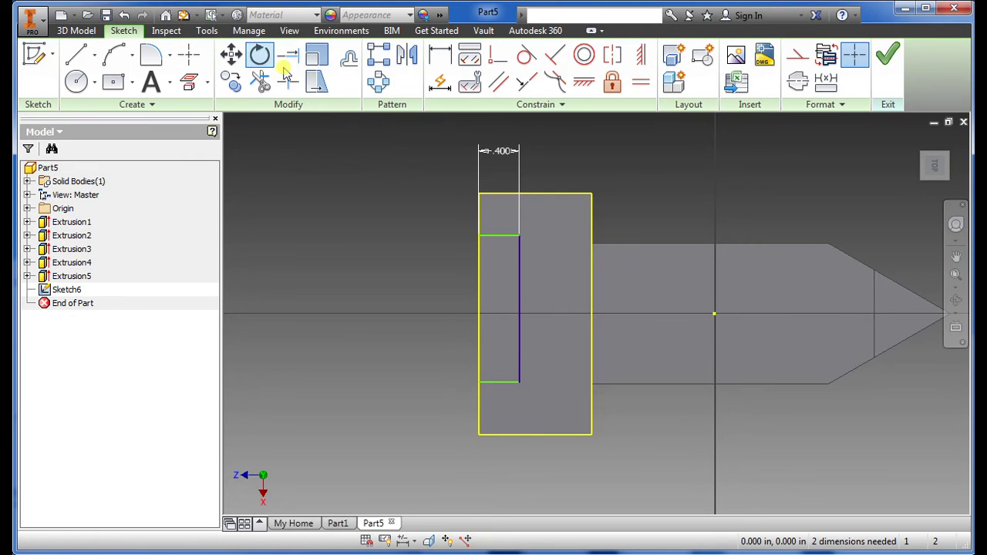
Dimension the length of the notch's inner line as 1.4 in.
click(440, 57)
click(518, 279)
click(546, 282)
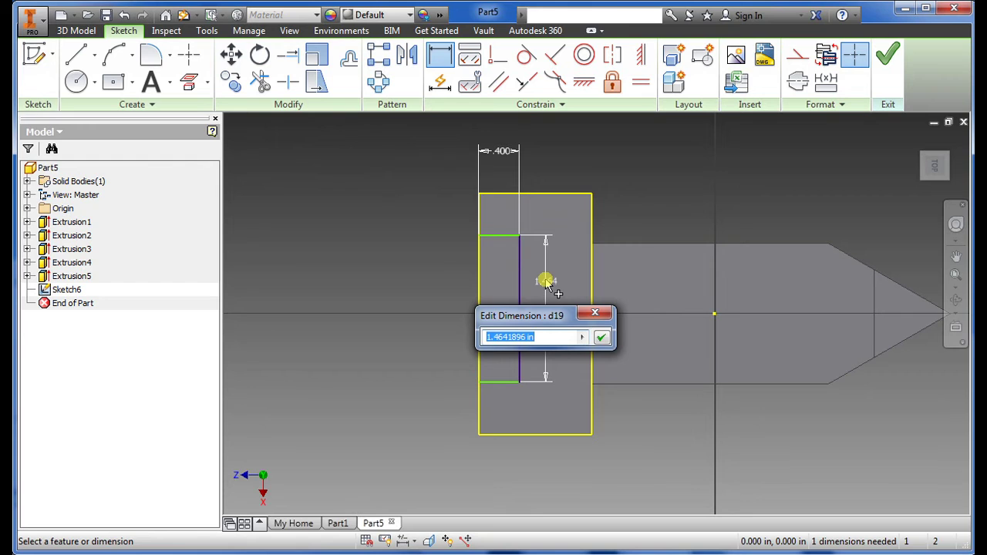
text(1.)
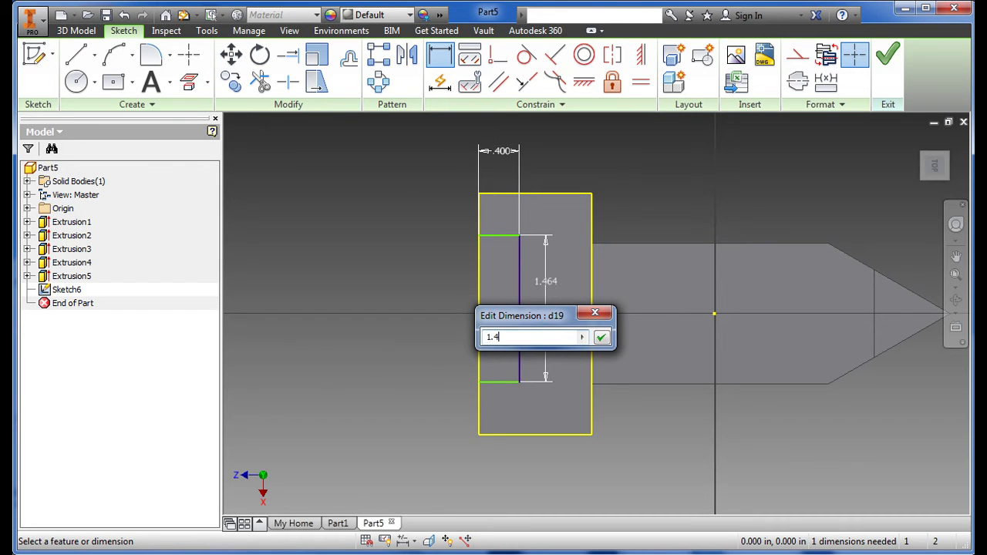
text(4)
key(Return)
Center the notch by dimensioning its upper short line 1.4/2 in from the origin point, and finish the sketch.
click(498, 235)
click(713, 314)
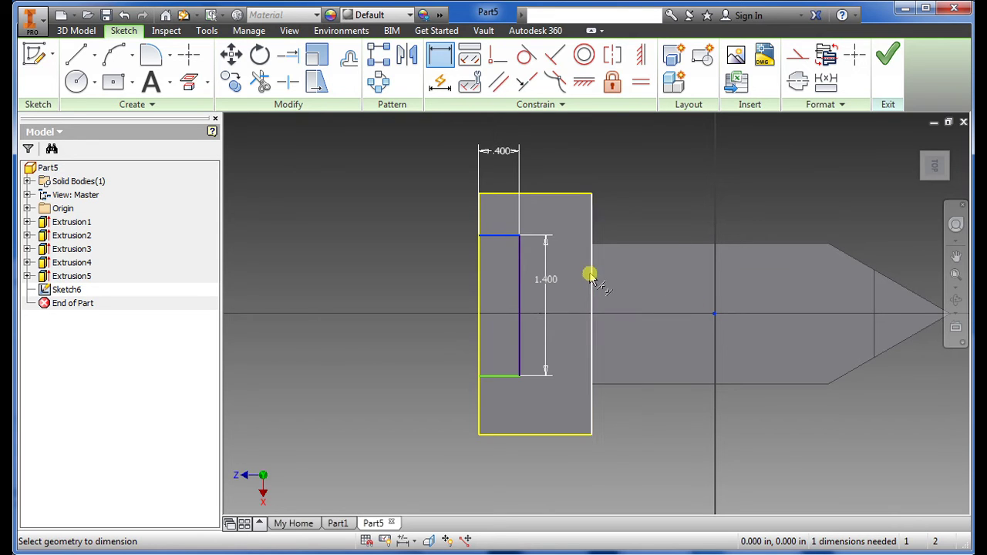
click(574, 282)
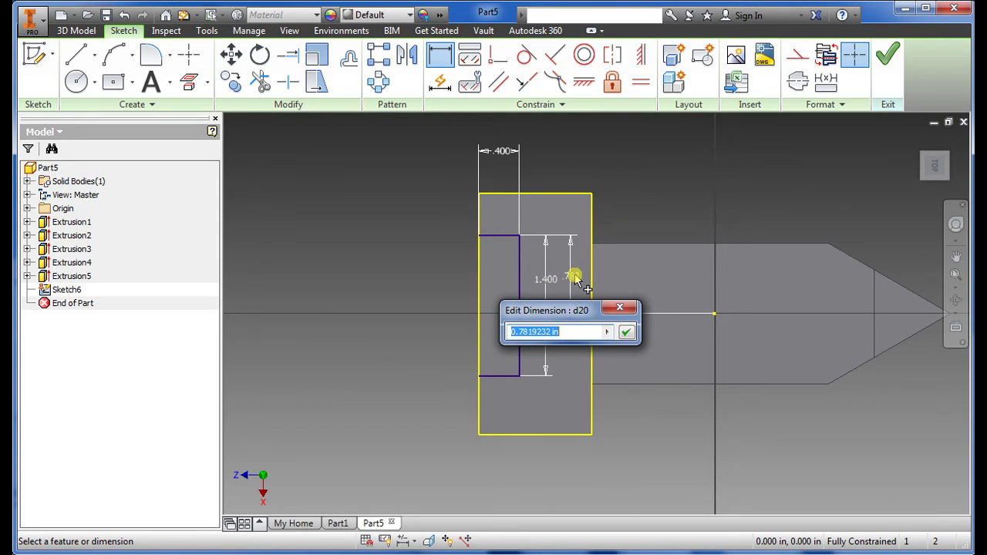
text(1.4/)
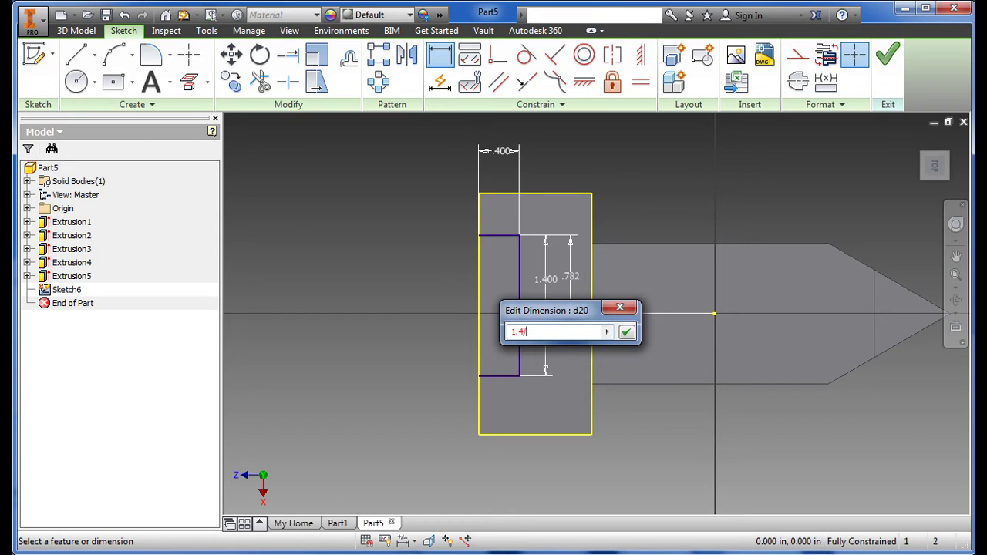
text(2)
key(Return)
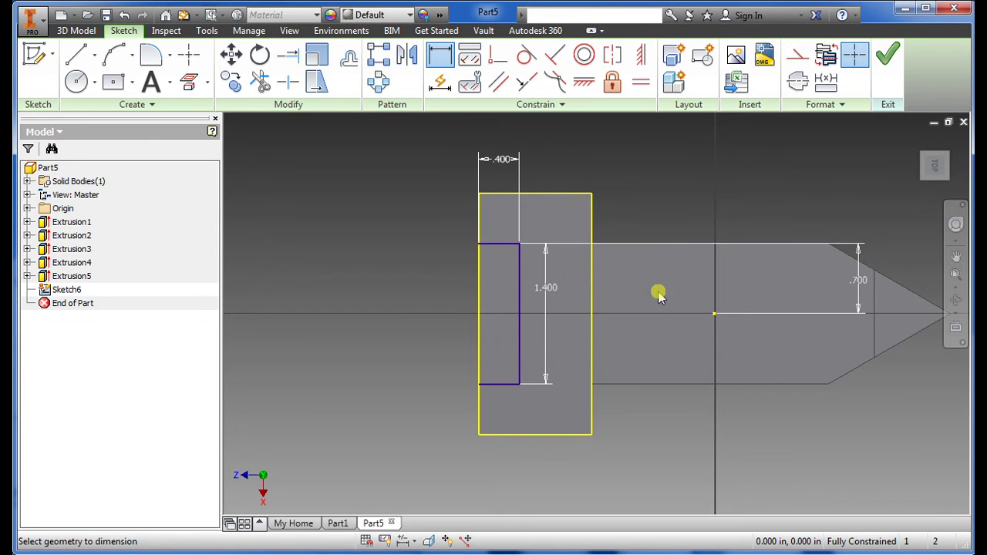
key(Escape)
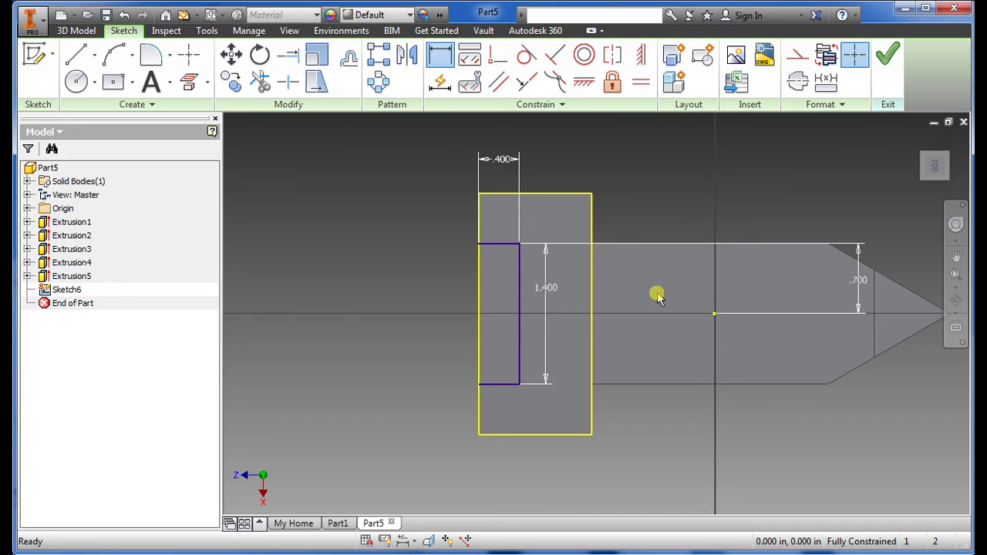
click(889, 56)
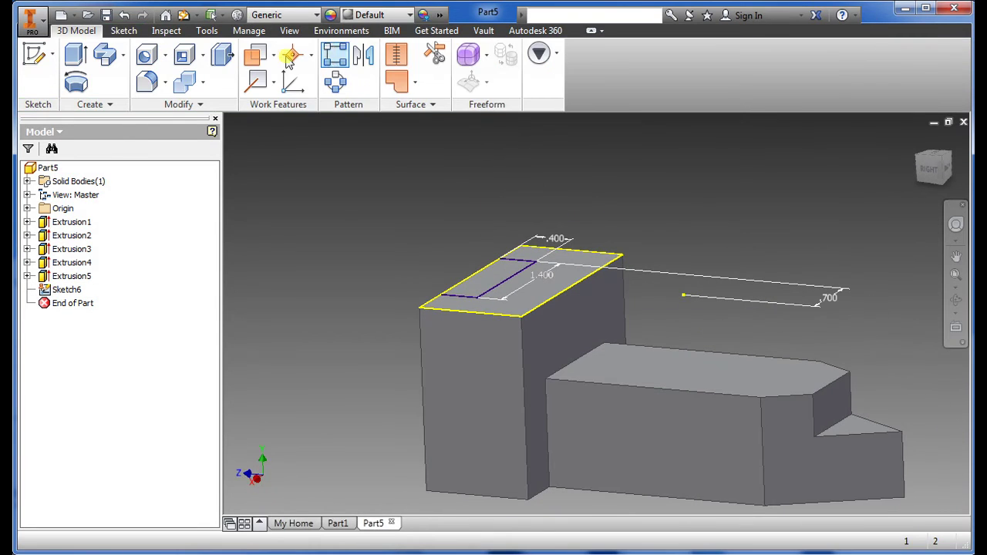
Extrude the rectangular notch profile as a cut through all of the head.
click(79, 62)
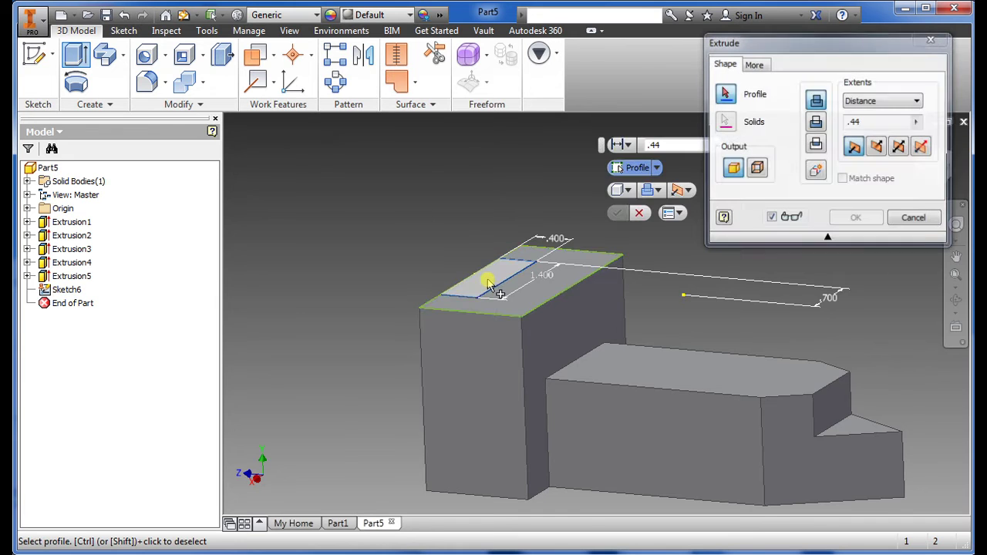
click(484, 282)
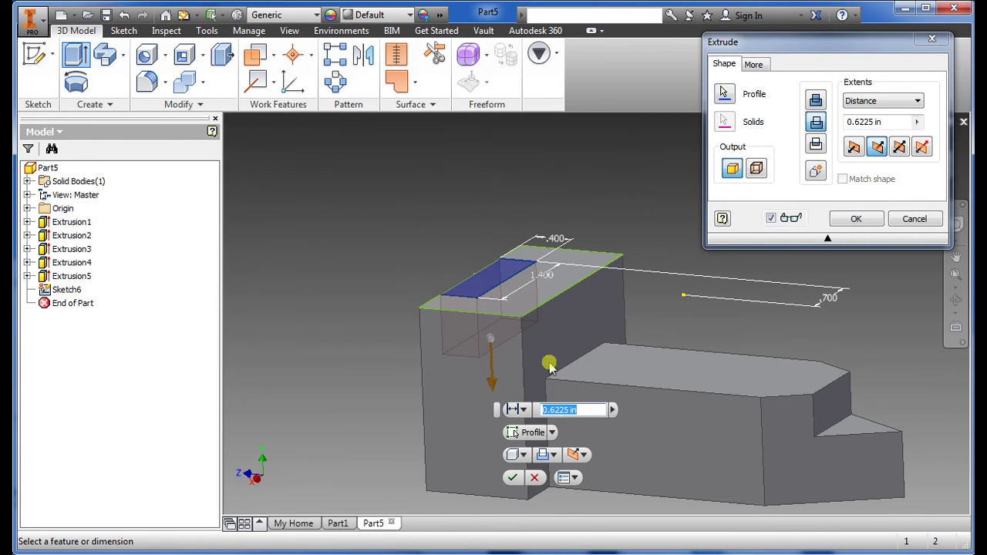
click(521, 410)
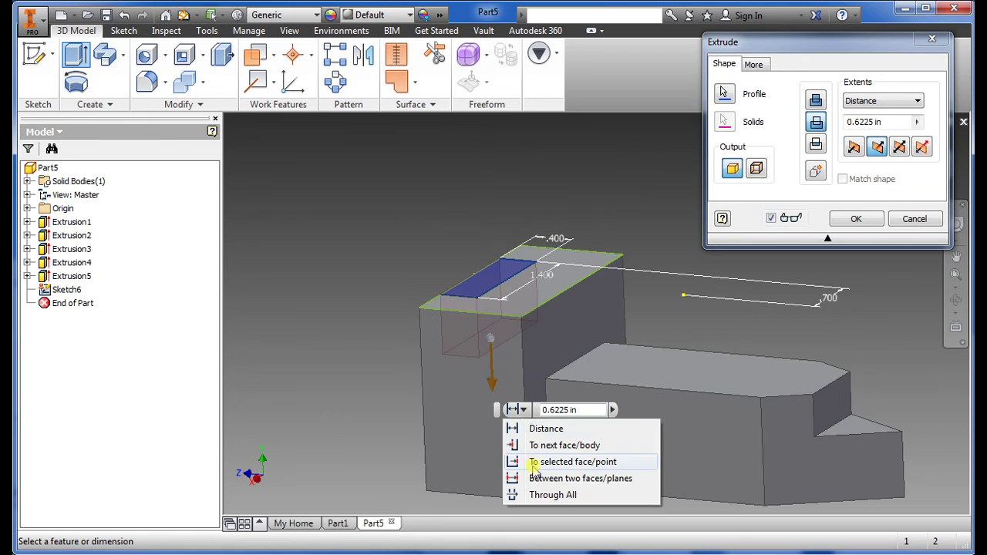
click(540, 499)
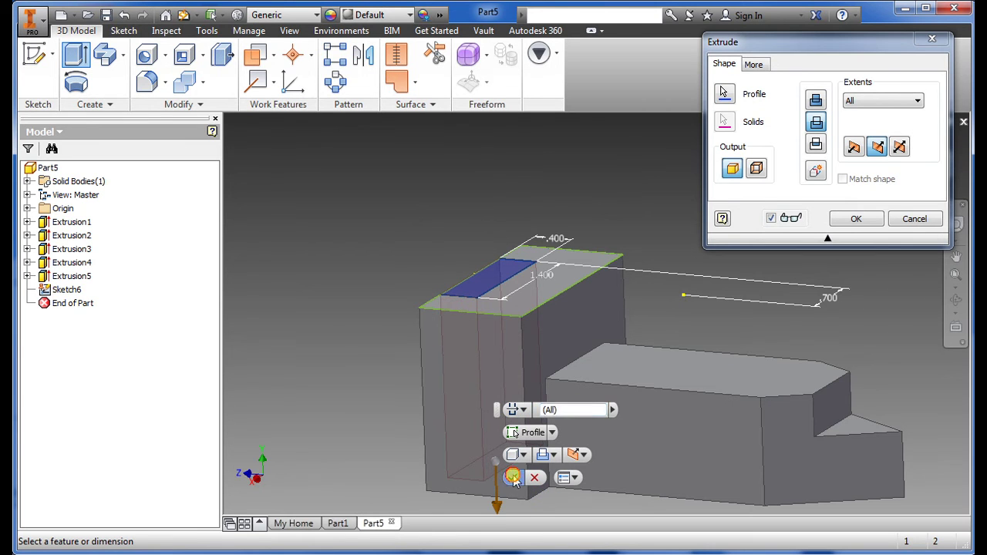
click(513, 477)
Sketch two parallel lines about 0.76 in apart on the head's top face, spanning from the notch's inner edge to the shank-side edge.
shift+middle_drag(513, 474, 515, 278)
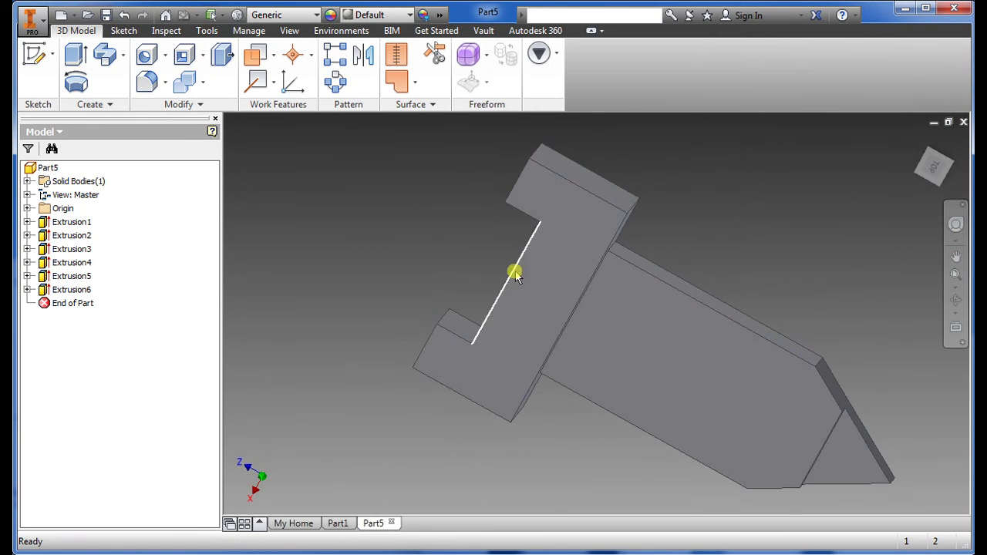
click(531, 279)
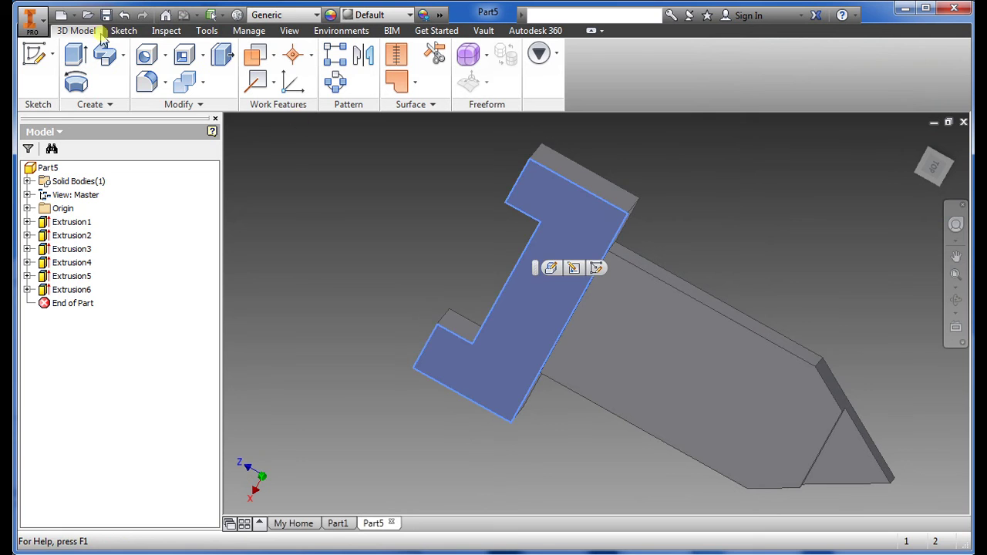
click(34, 57)
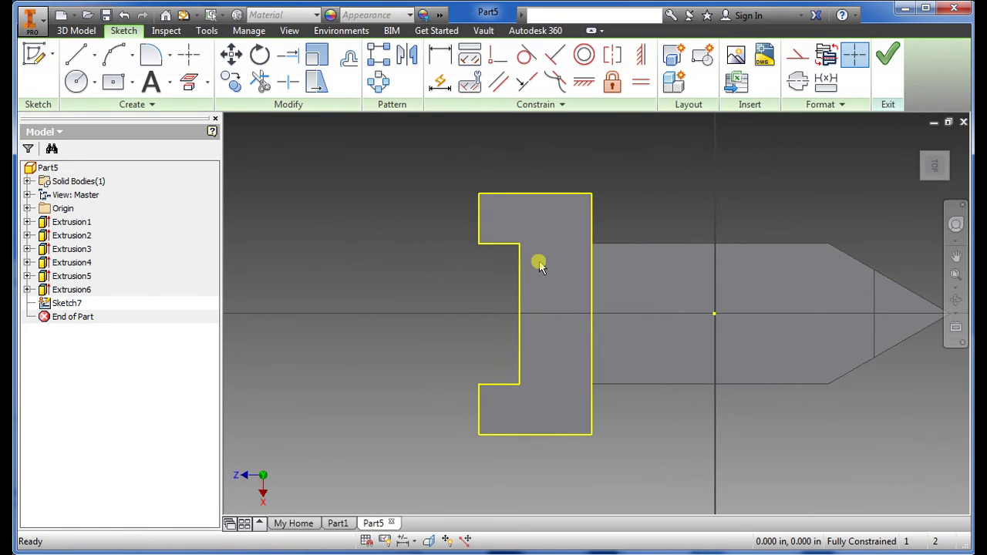
key(k)
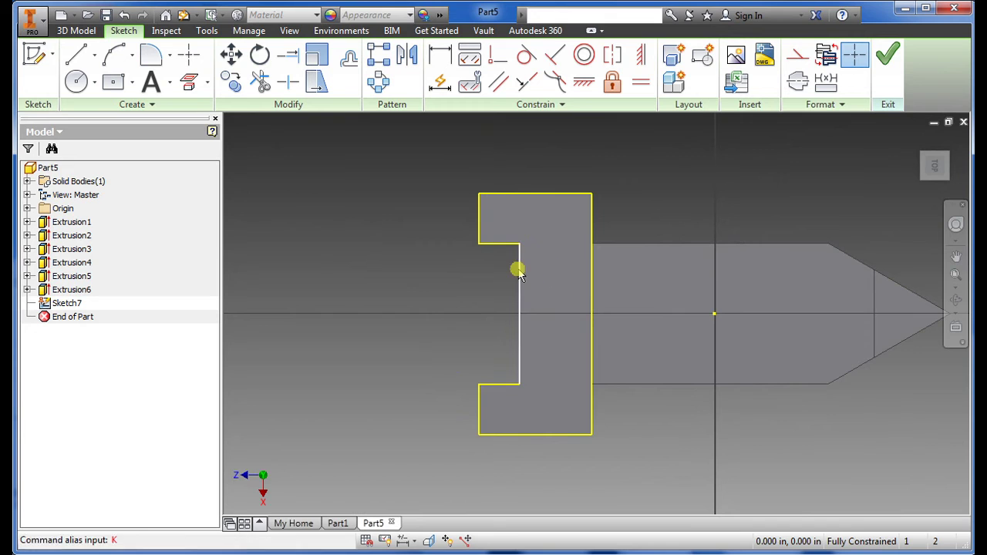
key(l)
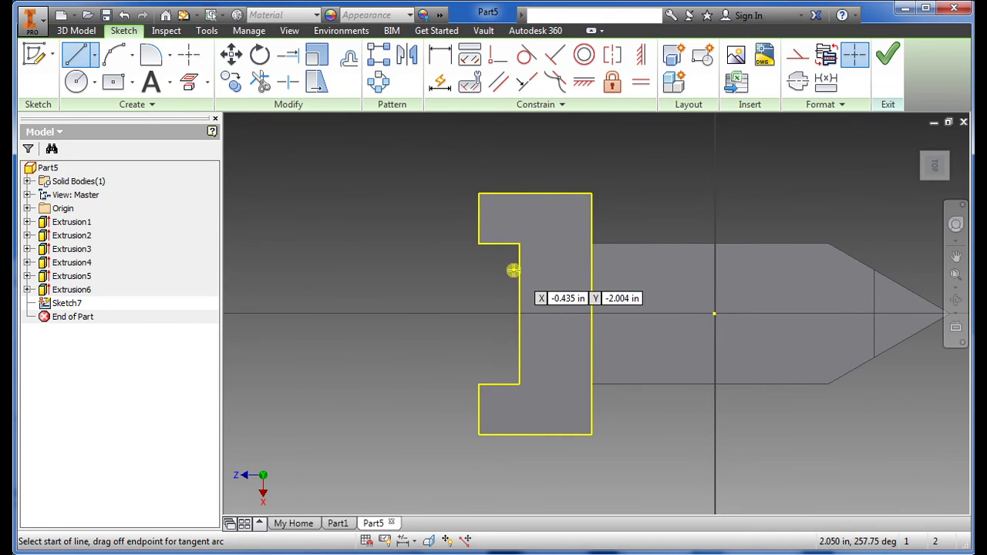
click(522, 271)
double_click(591, 270)
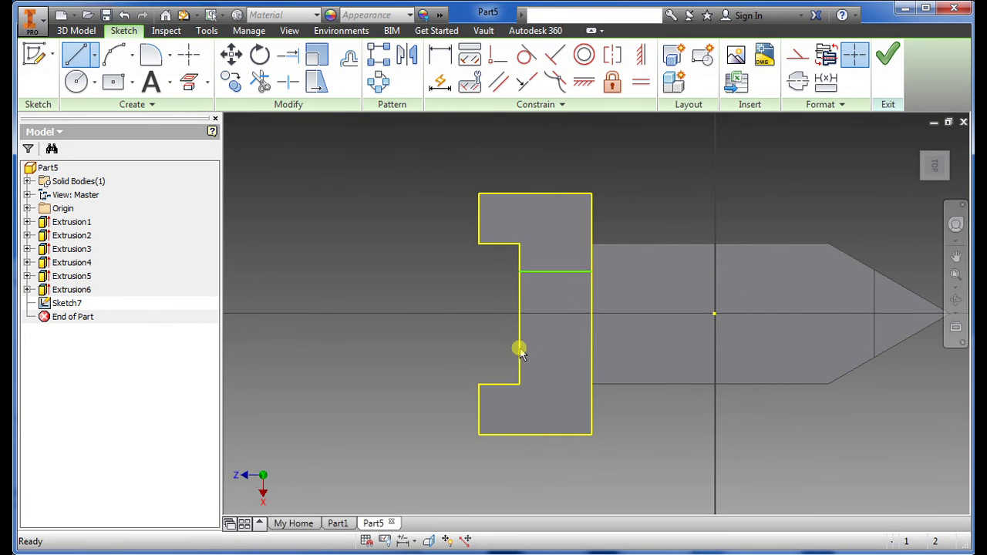
click(517, 348)
double_click(593, 348)
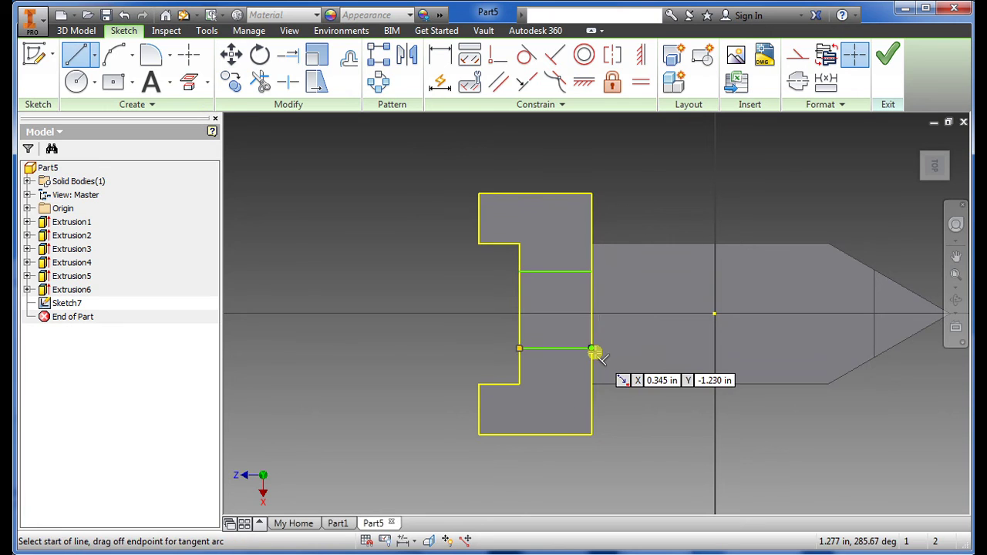
key(Escape)
Dimension the spacing between the two parallel lines as 1 in.
click(439, 55)
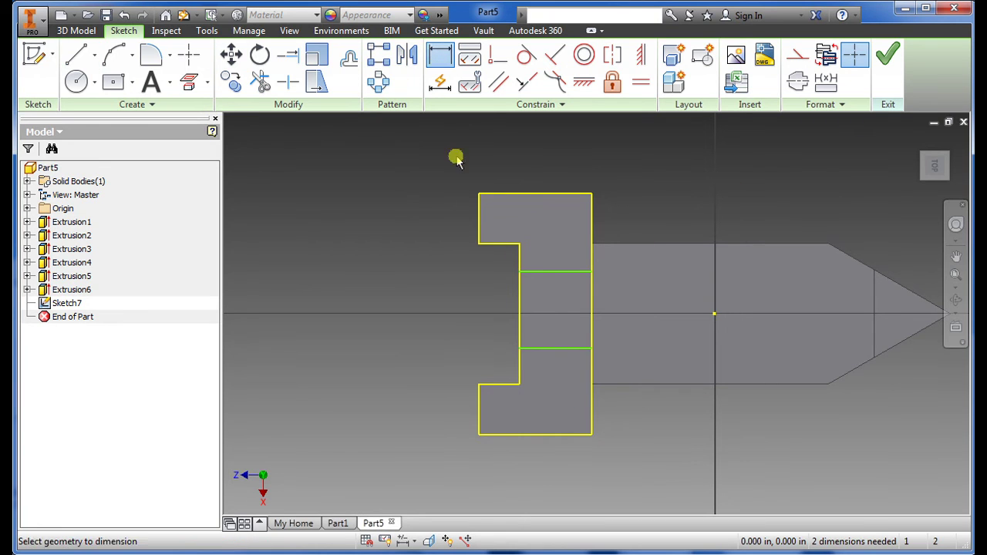
click(542, 272)
click(544, 348)
click(449, 308)
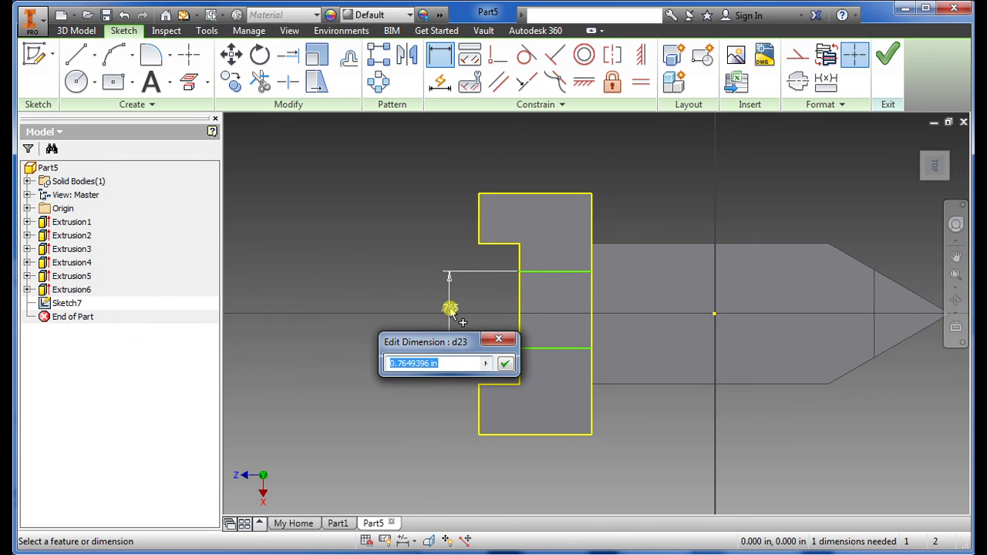
text(1)
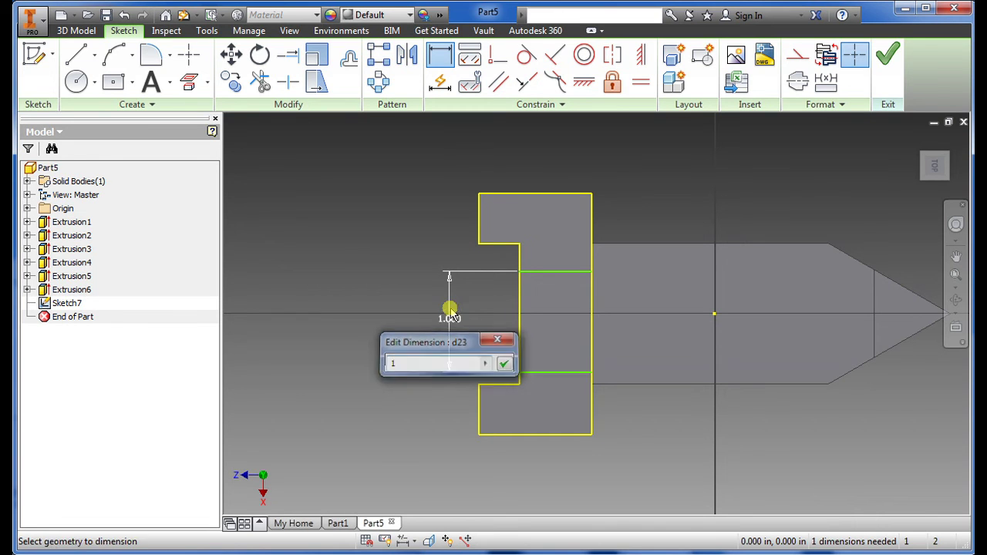
key(Return)
Center the line pair by dimensioning its upper line 0.5 in from the origin point, and finish the sketch.
click(552, 270)
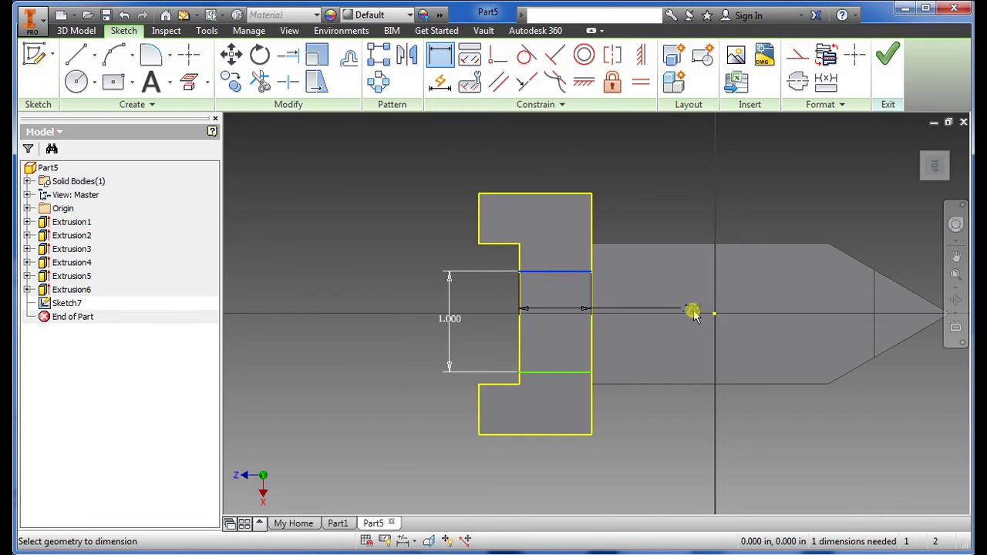
click(715, 315)
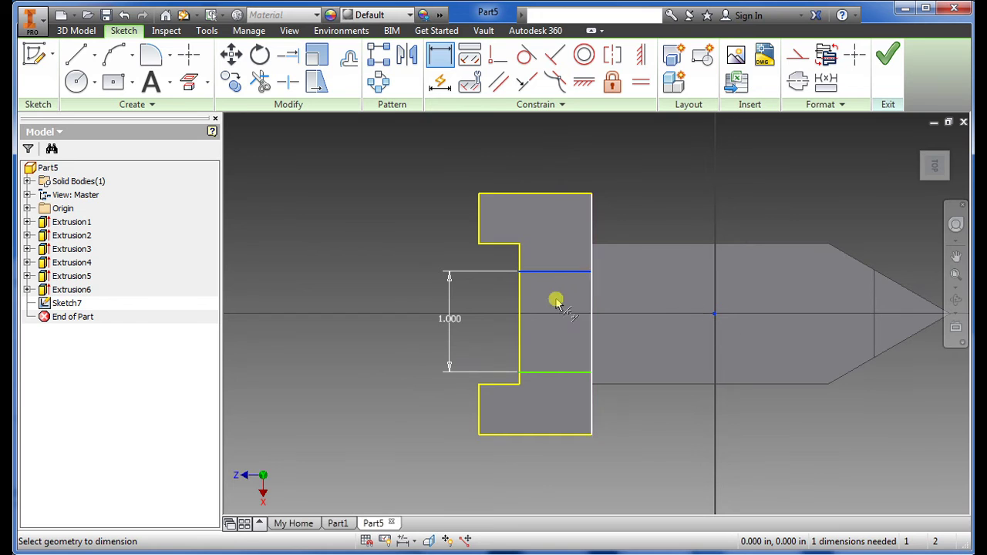
click(490, 295)
text(.5)
key(Return)
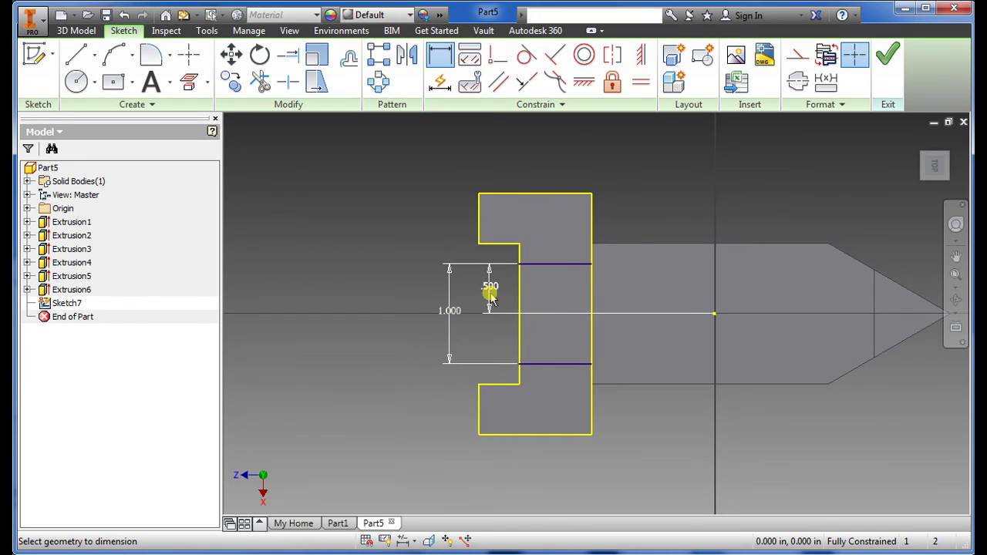
click(887, 55)
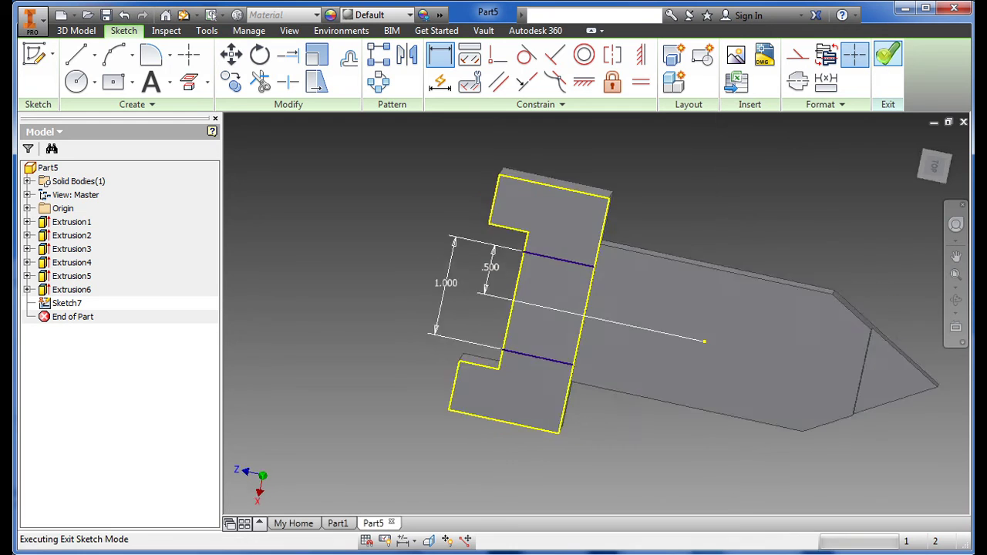
Extrude the profile between the two lines as a cut 0.4 in down into the head.
click(75, 54)
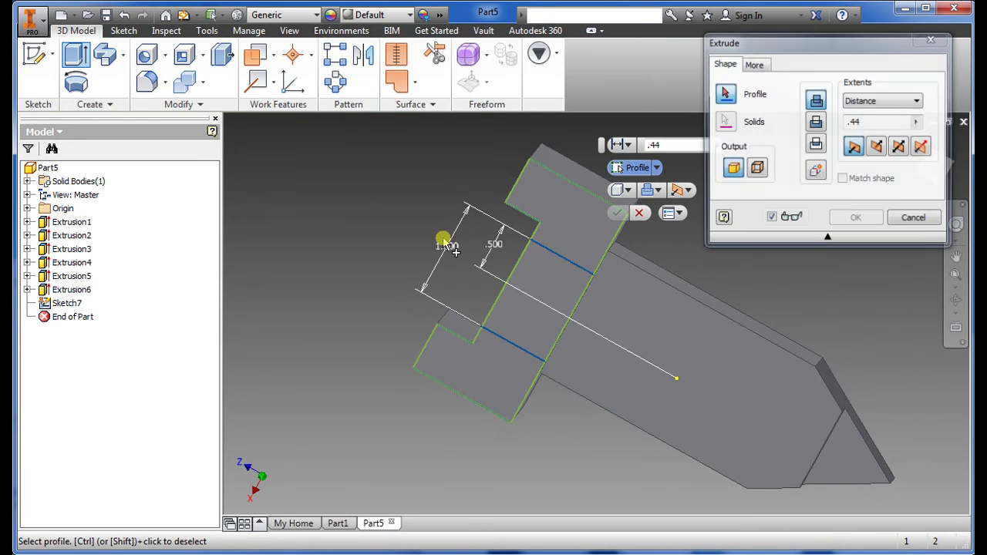
shift+middle_drag(588, 420, 617, 365)
click(502, 468)
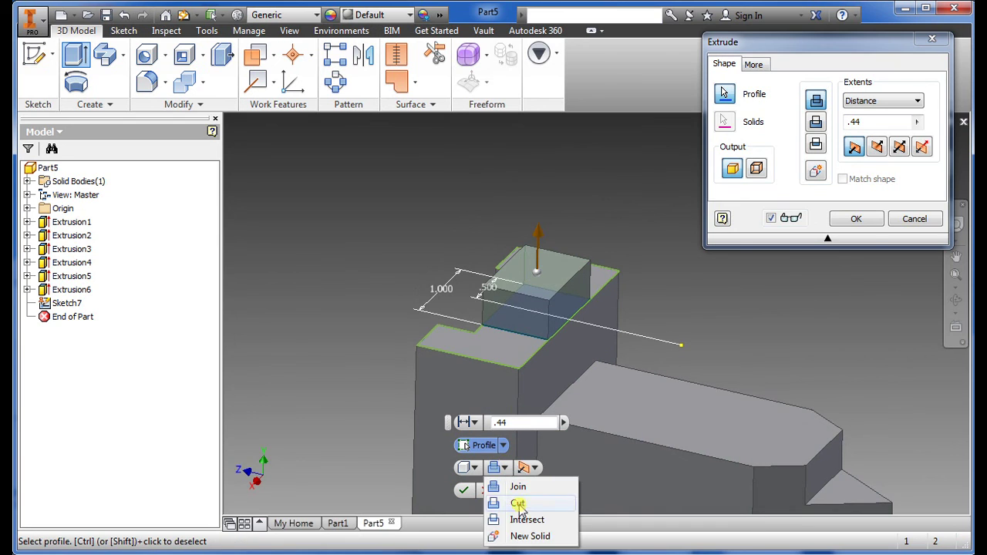
click(518, 503)
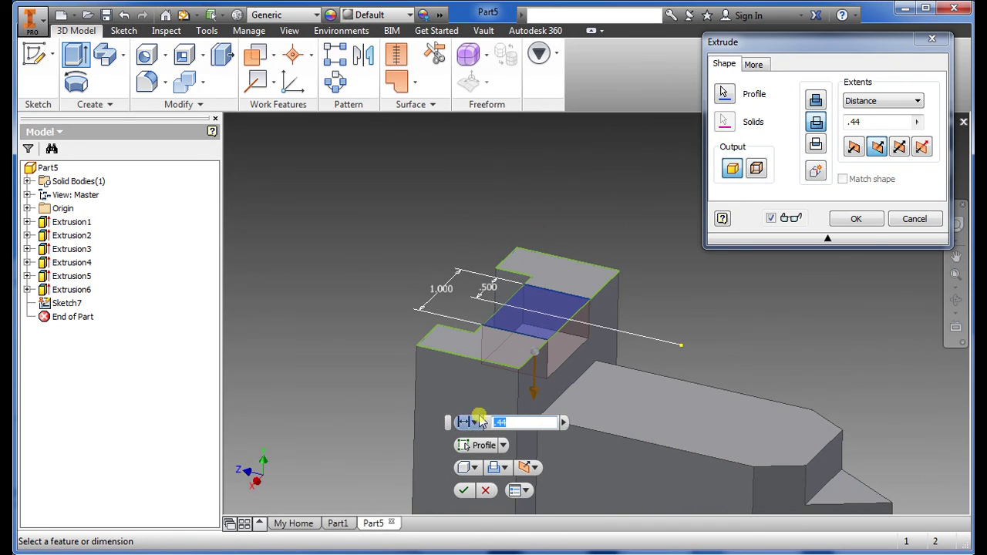
text(.4)
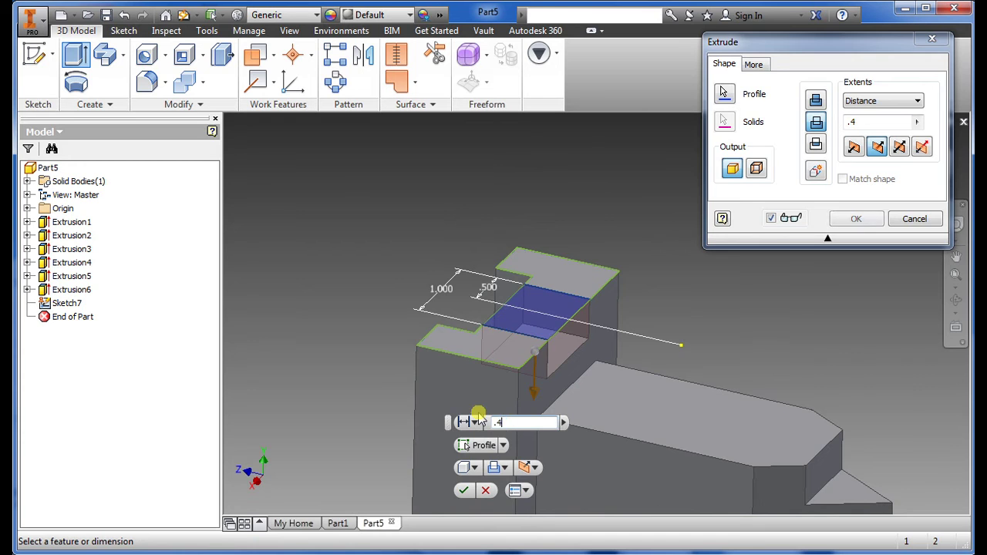
key(Return)
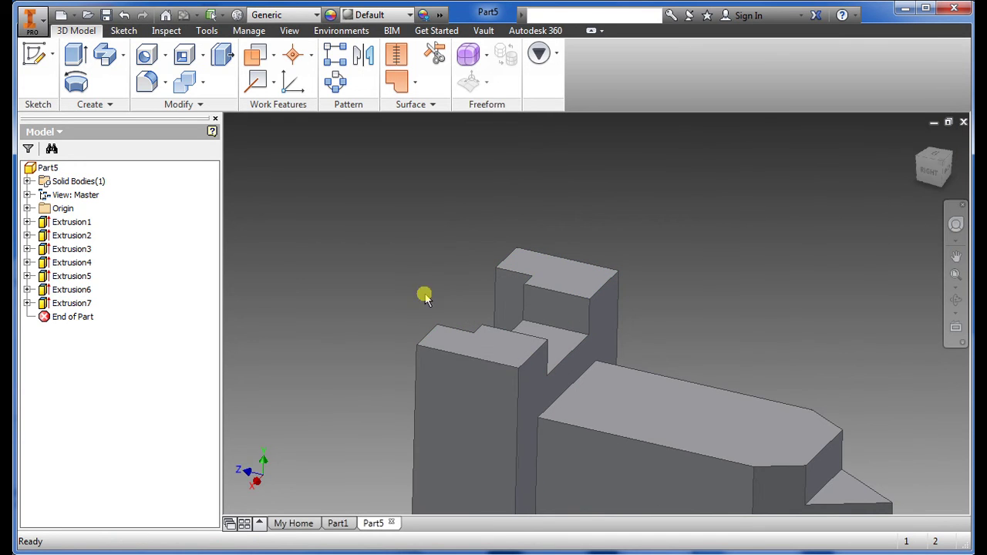
Start a linear hole on the shank's flat rectangular side face.
shift+middle_drag(424, 293, 453, 359)
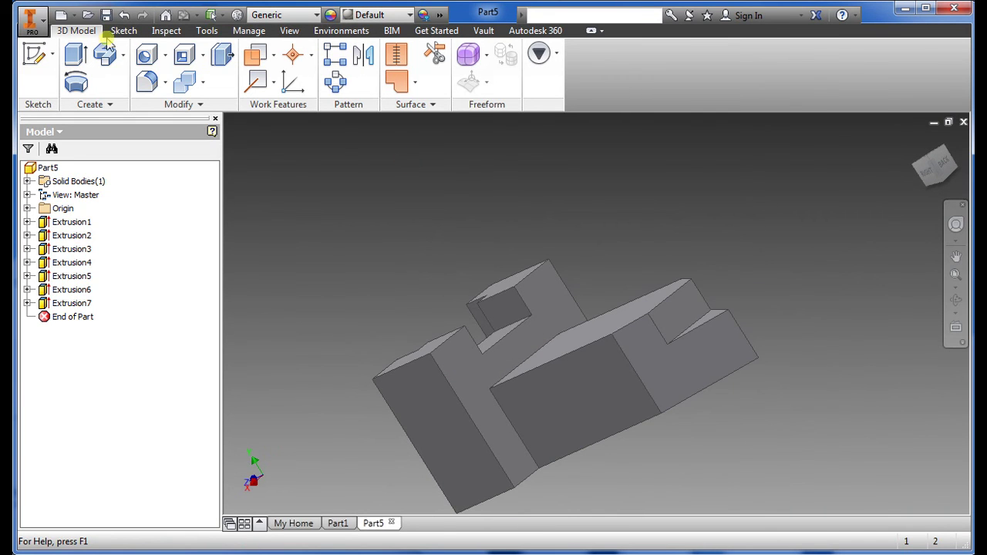
click(149, 61)
shift+middle_drag(573, 447, 588, 427)
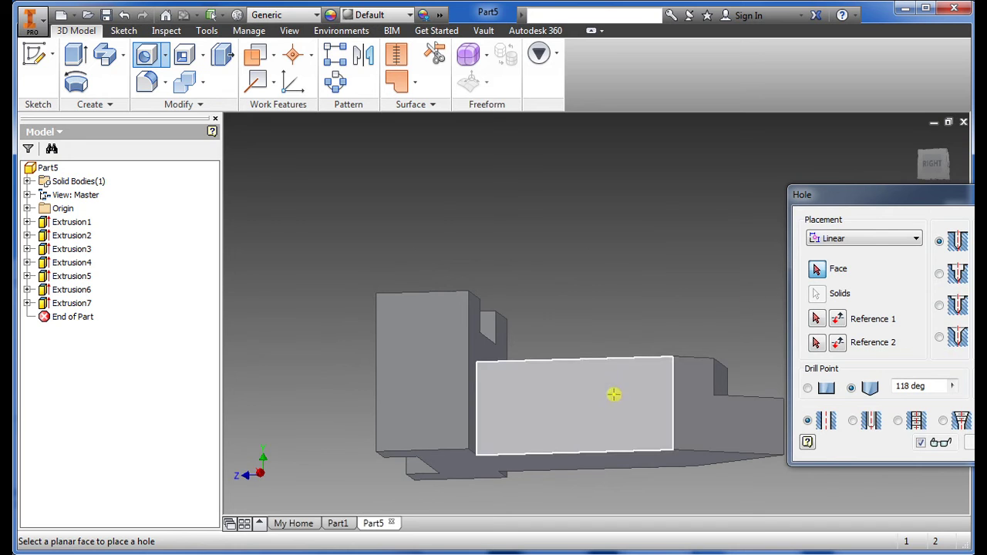
click(576, 412)
drag(860, 205, 140, 123)
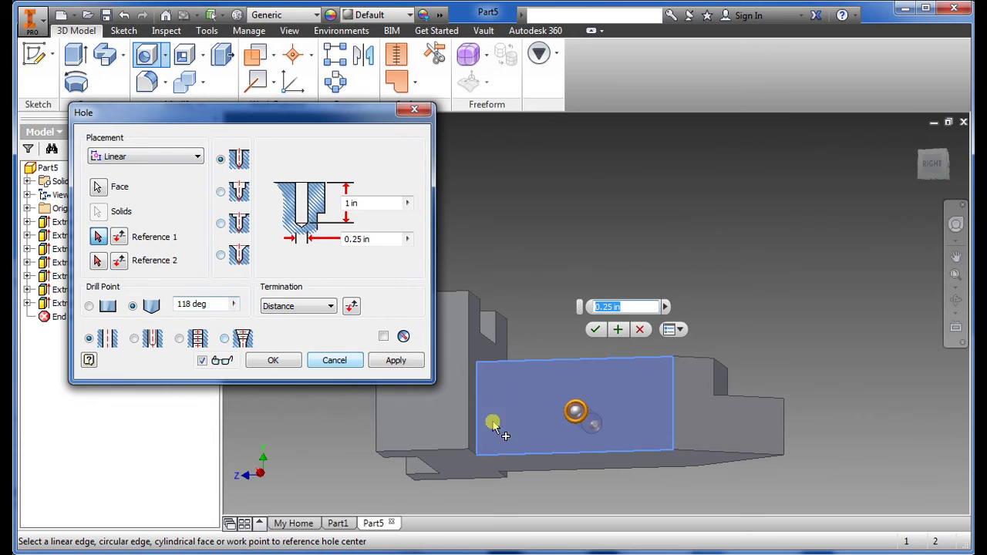
Locate the hole center 0.56 in from the side face's lower edge and 1.38 in from its edge at the head.
shift+middle_drag(537, 441, 575, 462)
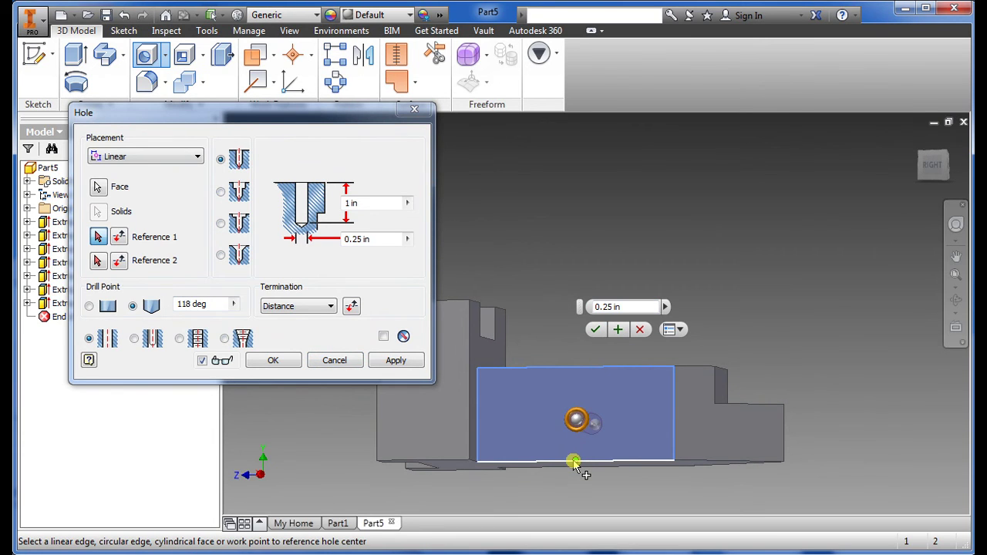
click(575, 462)
shift+middle_drag(497, 455, 501, 451)
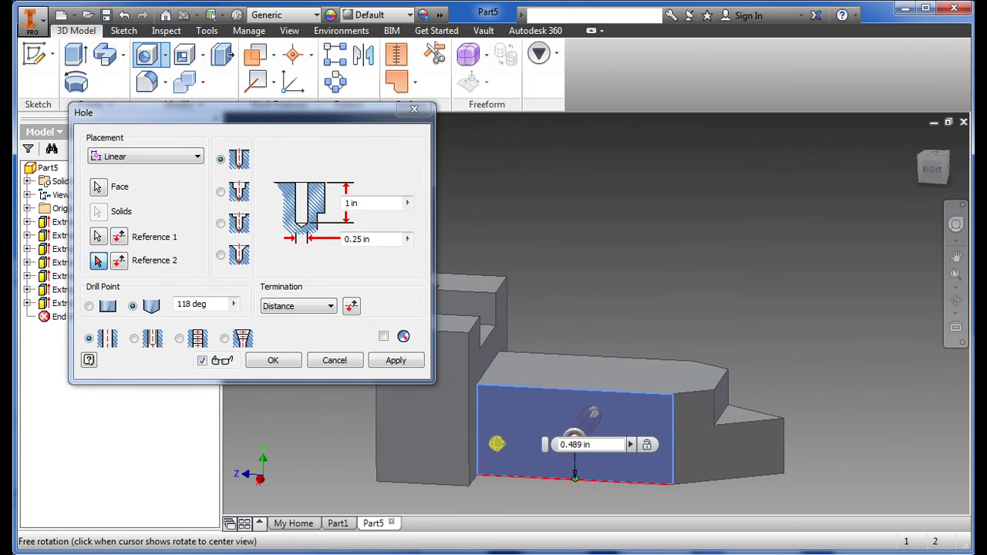
click(554, 448)
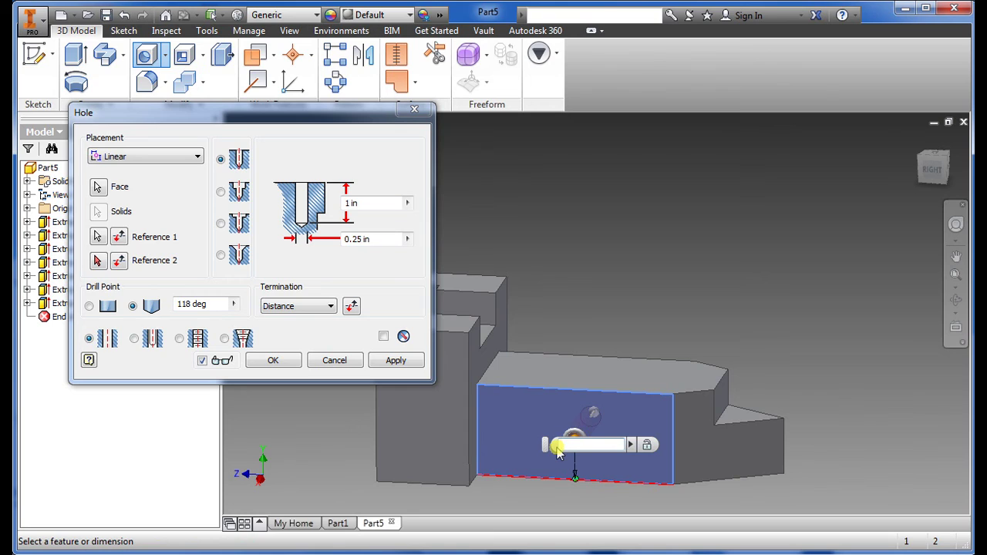
text(56)
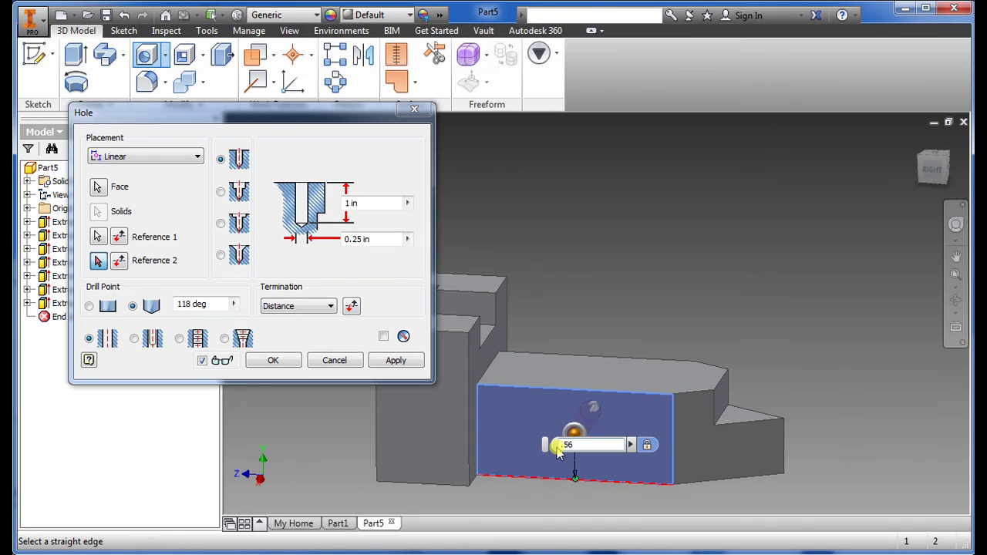
click(554, 445)
text(.)
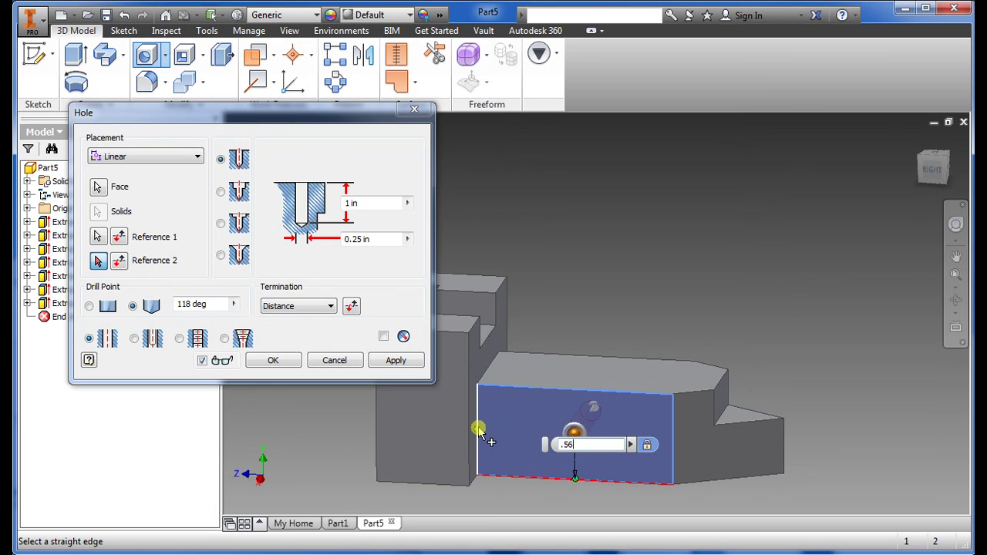
click(478, 451)
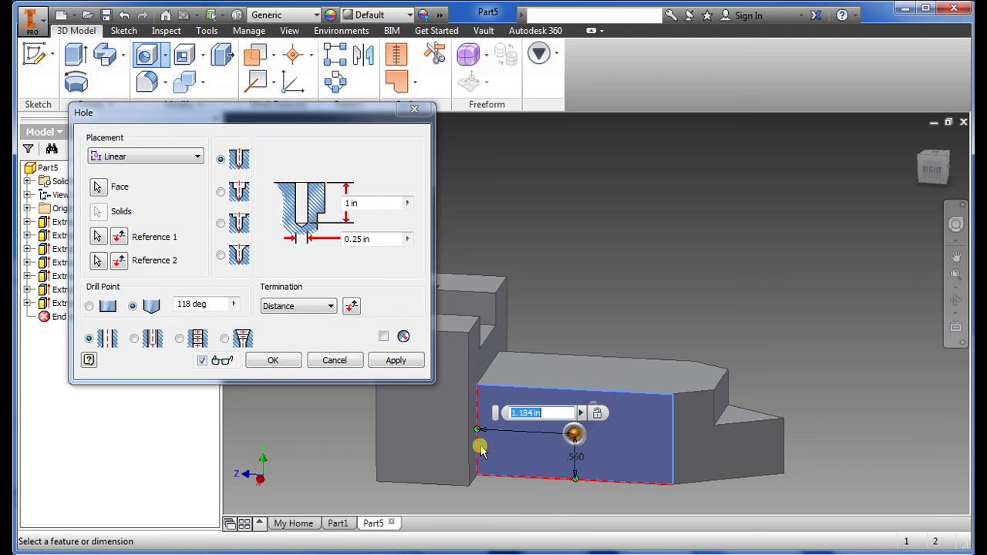
text(1.38)
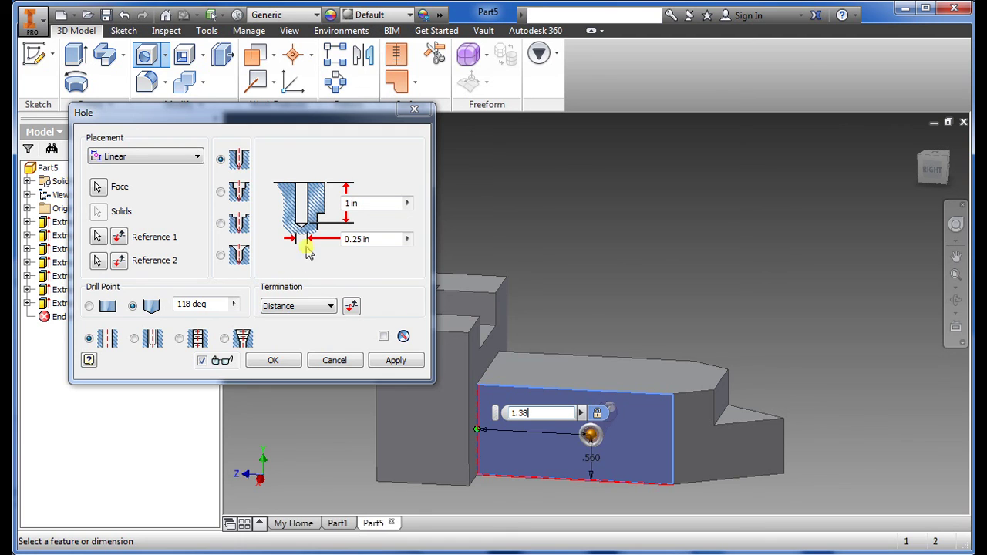
Set the hole diameter to 0.5 in, create the hole and leave the Hole command.
click(380, 239)
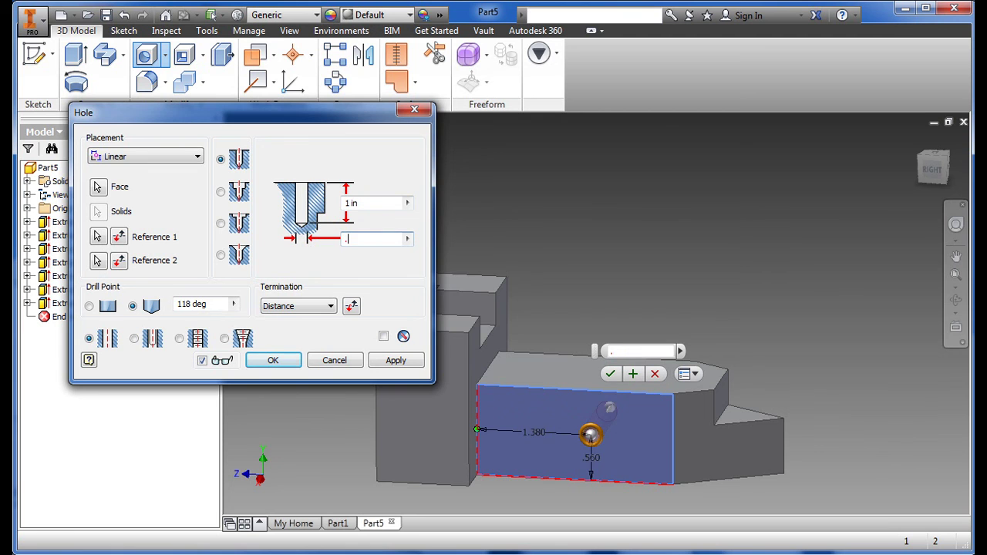
click(396, 360)
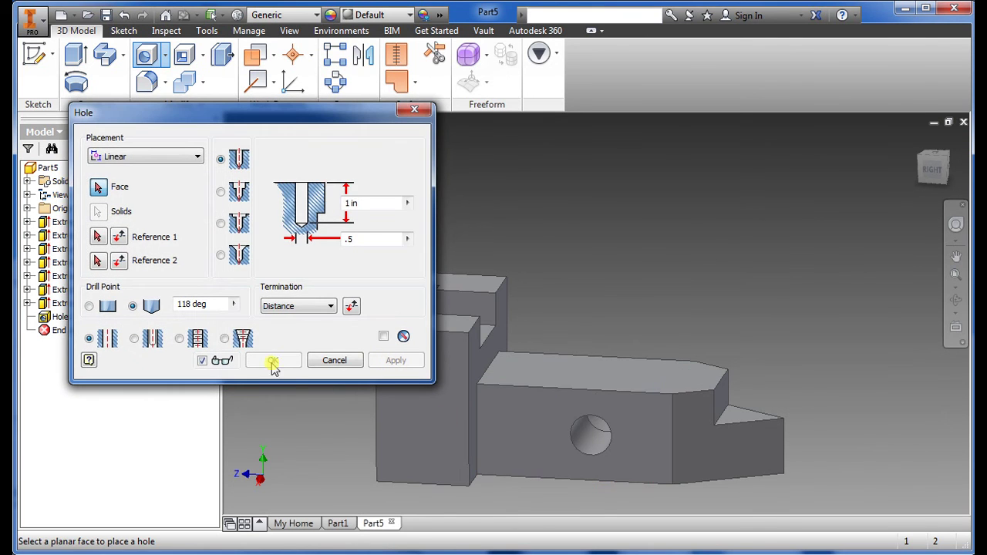
shift+middle_drag(571, 310, 562, 396)
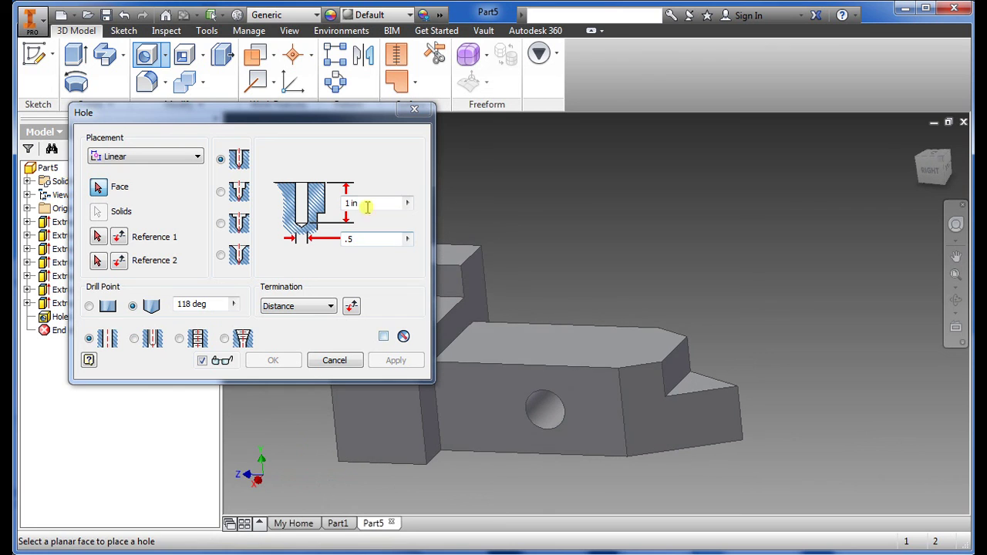
click(333, 360)
Edit the shank's hole feature so that its termination is Through All.
right_click(62, 317)
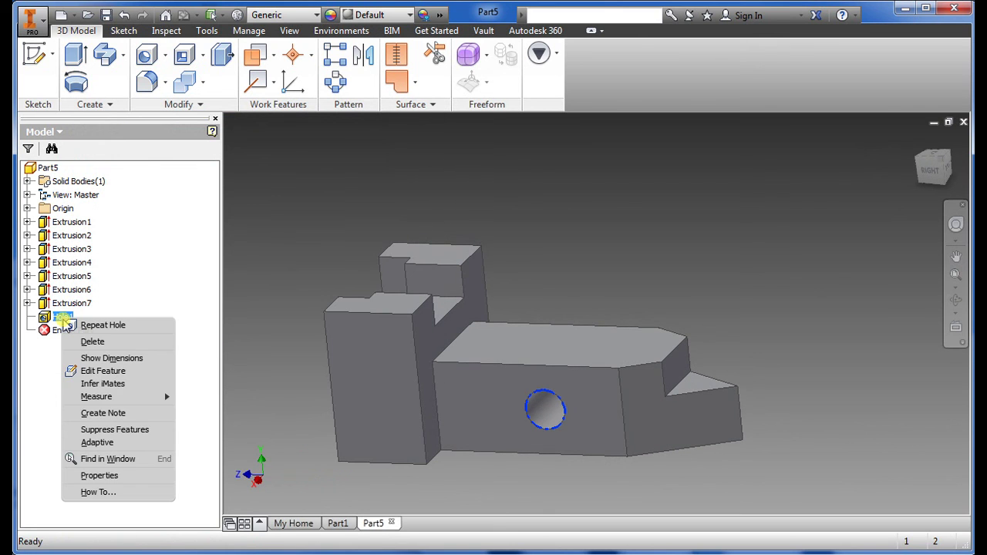
click(101, 371)
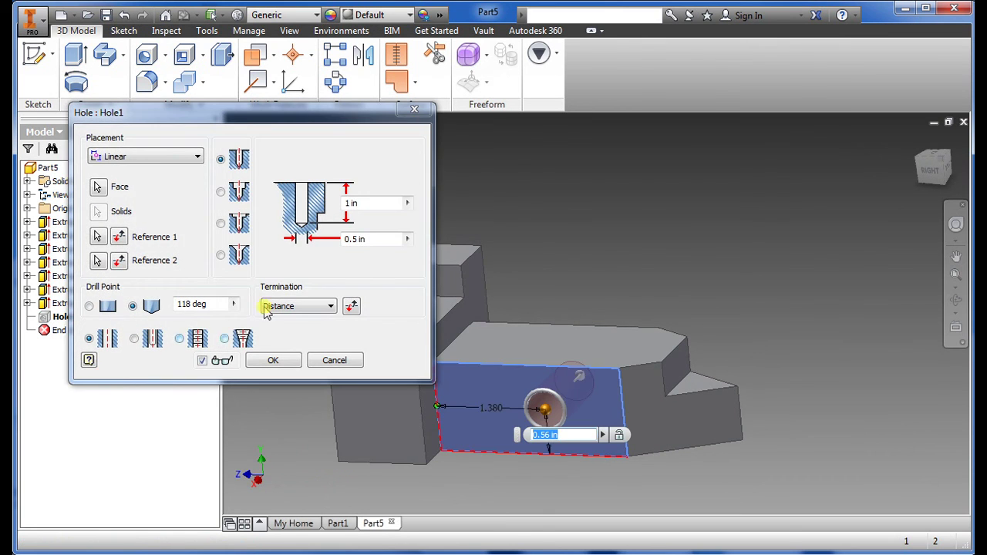
click(319, 307)
click(308, 330)
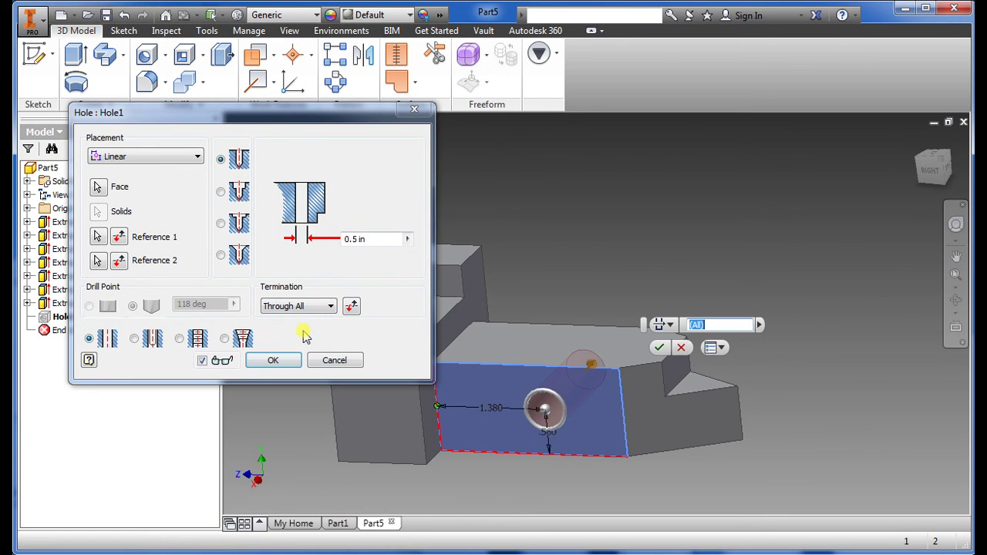
click(266, 360)
shift+middle_drag(610, 396, 522, 401)
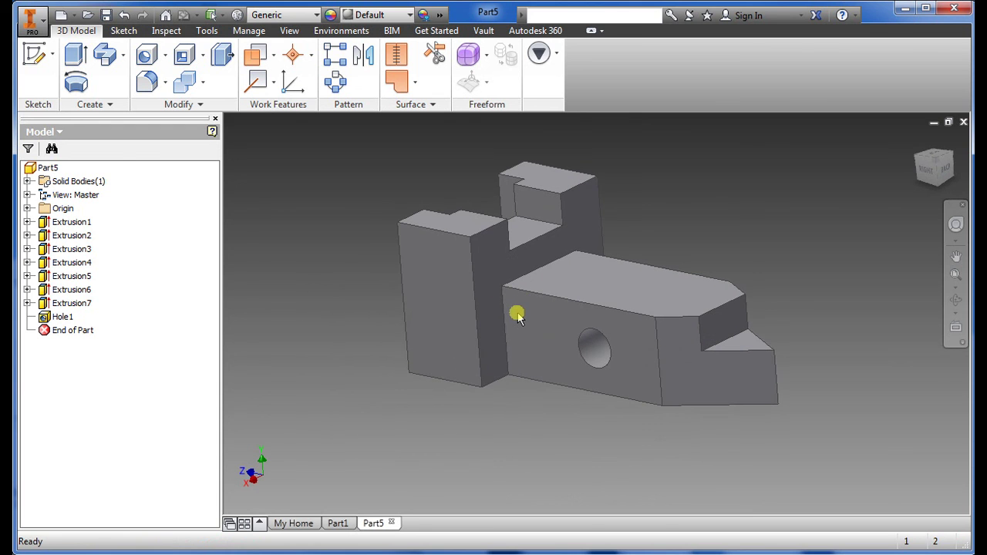